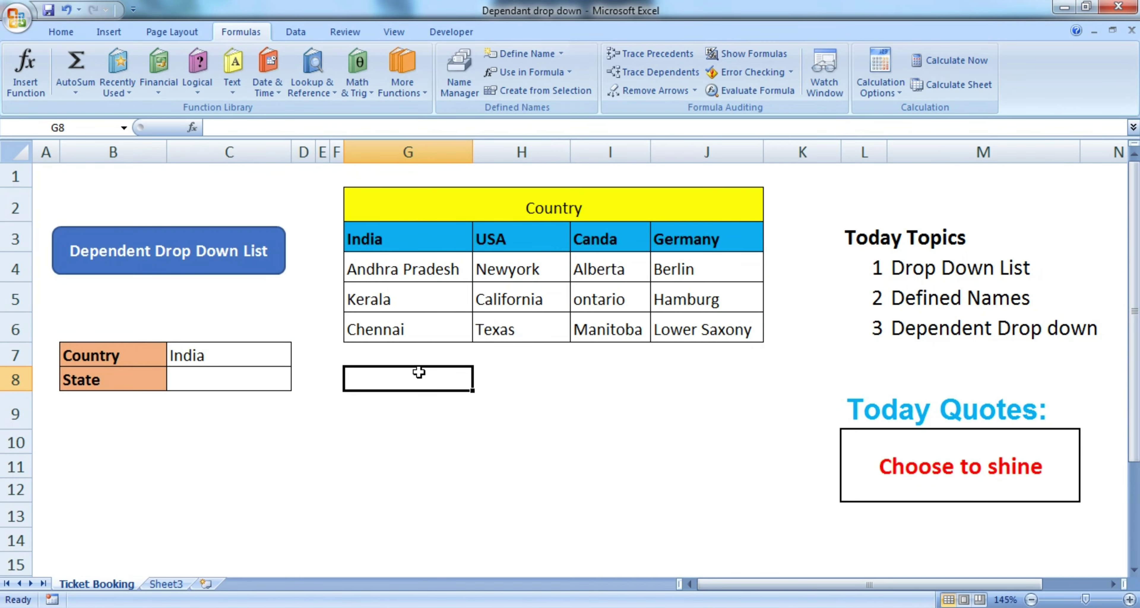
- Point out the form's Country cell C7 and State cell C8
left_click(338, 409)
left_click(230, 384)
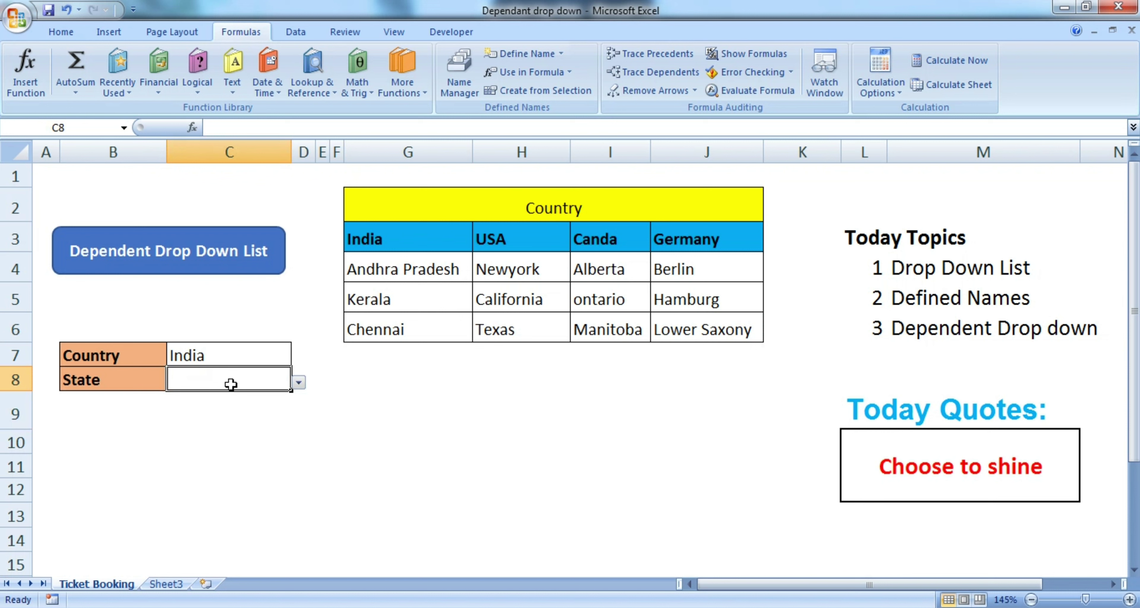
left_click_drag(247, 352, 247, 373)
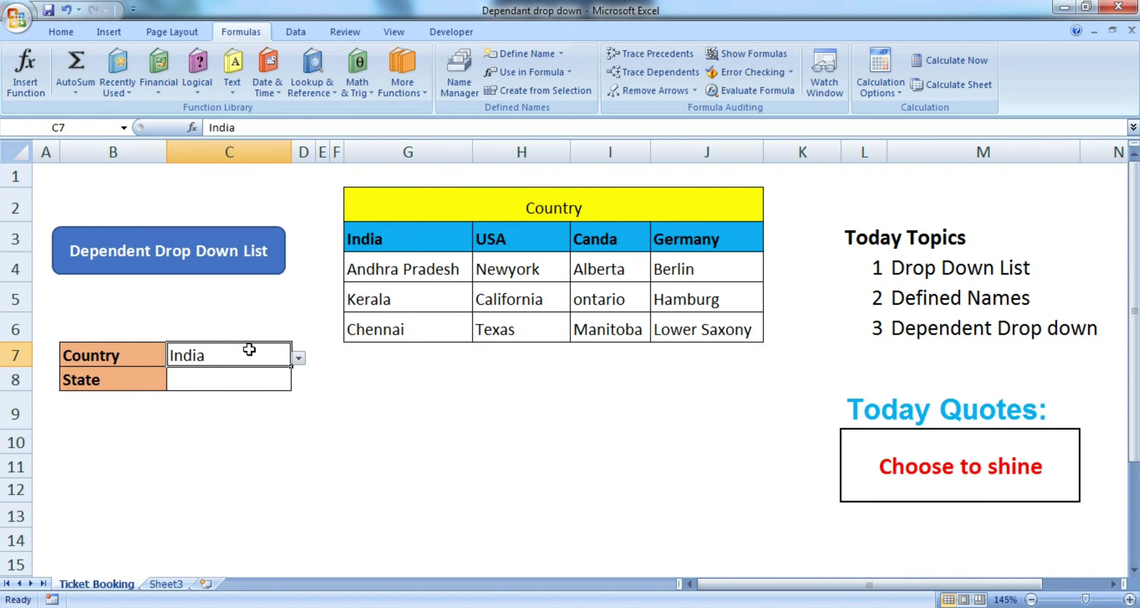
left_click(217, 354)
left_click(217, 379)
left_click(431, 387)
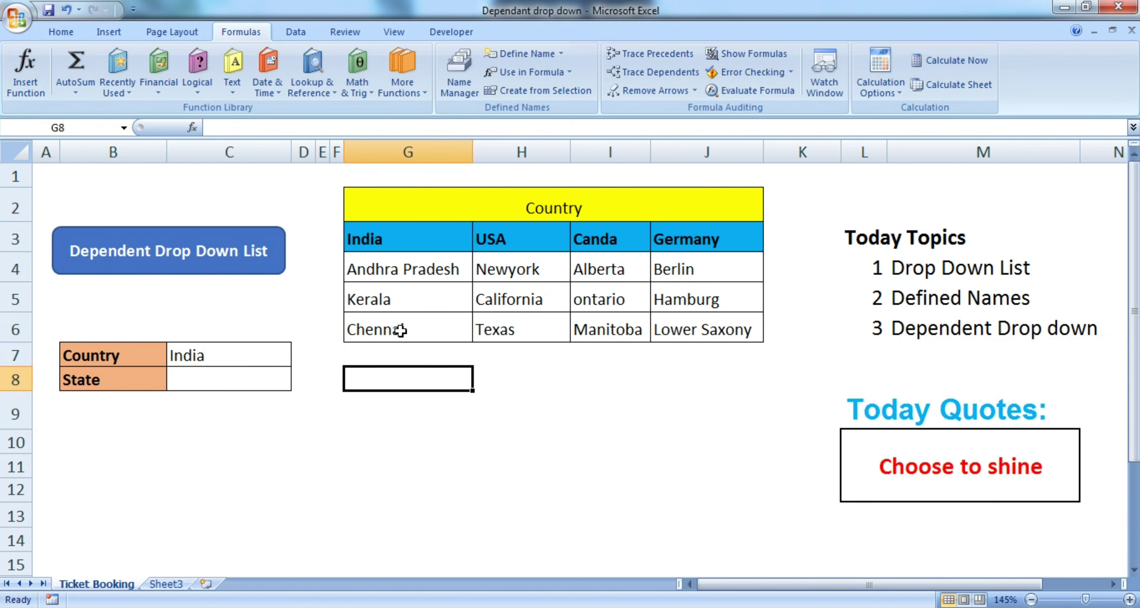
- Highlight the country header row and the India and USA state lists in the table
left_click_drag(405, 241, 689, 241)
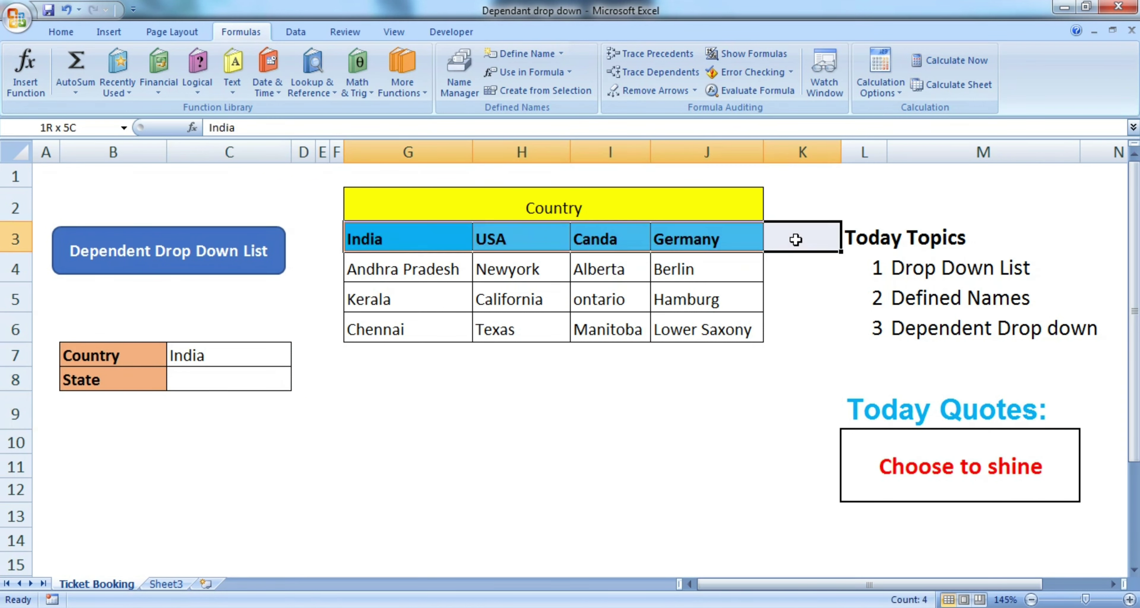
left_click_drag(438, 267, 378, 325)
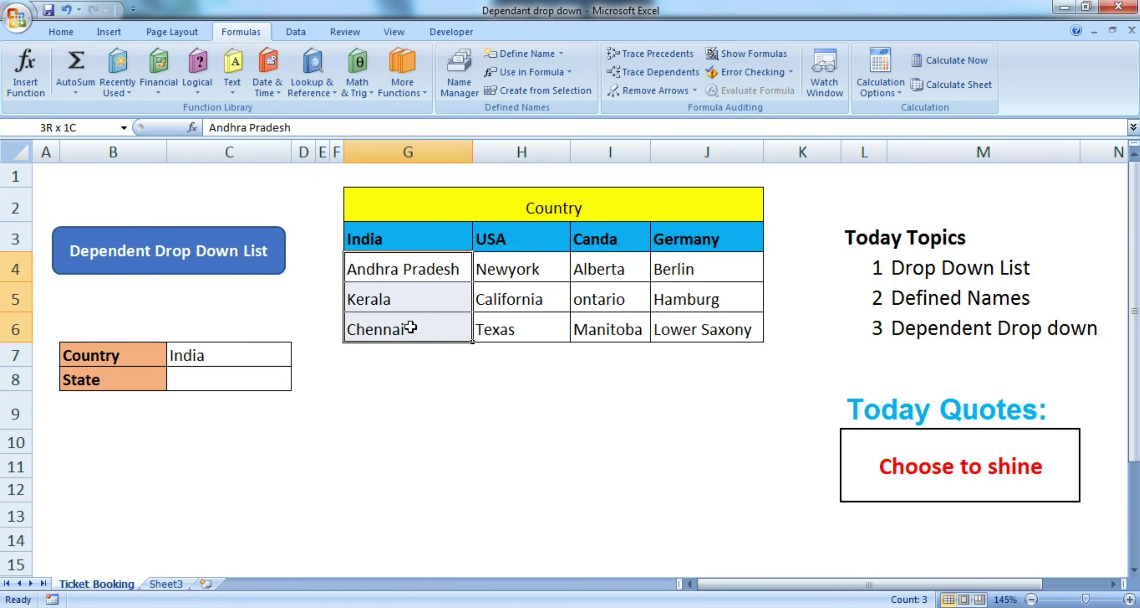
left_click(392, 238)
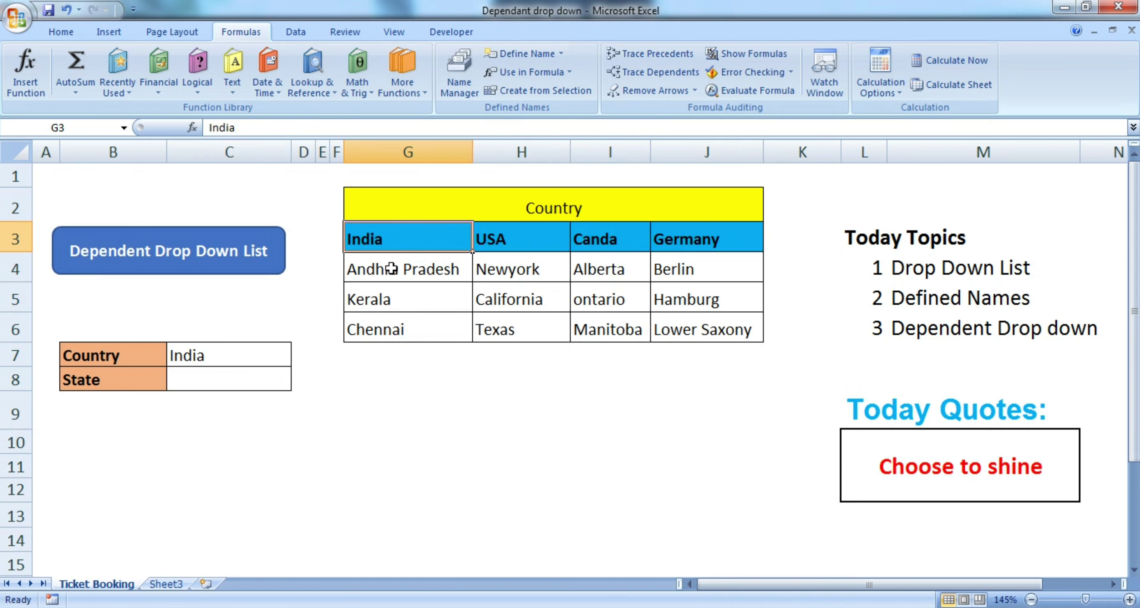
left_click_drag(390, 271, 392, 320)
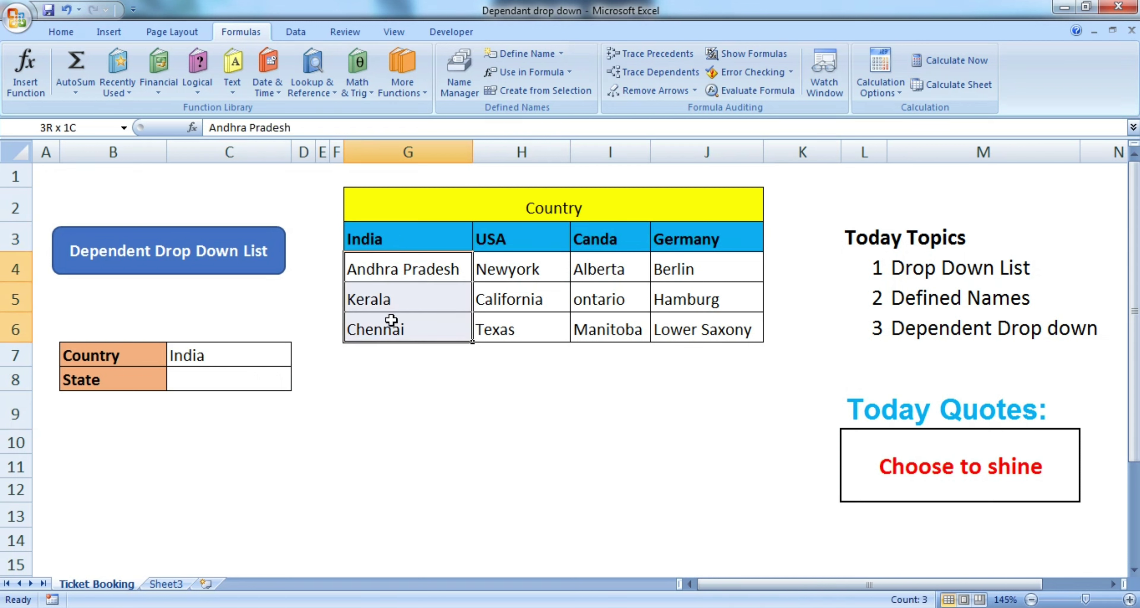
left_click(520, 236)
left_click_drag(518, 268, 513, 329)
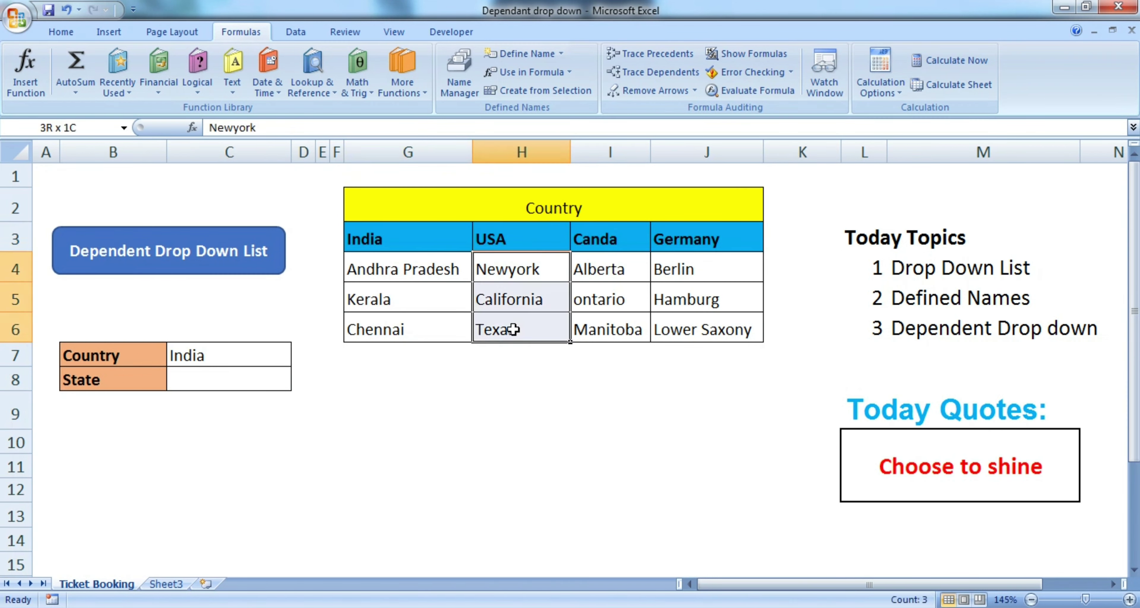
left_click(473, 446)
- Keep India in C7 and show C8's India state choices
left_click(229, 356)
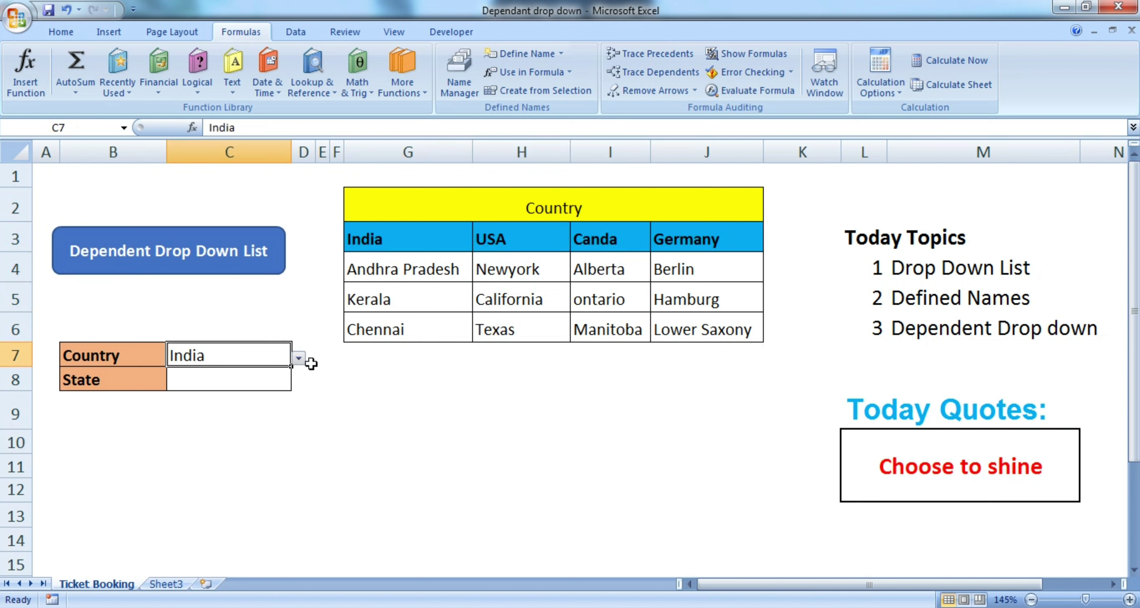
left_click(299, 358)
left_click(299, 359)
left_click(290, 381)
left_click(298, 382)
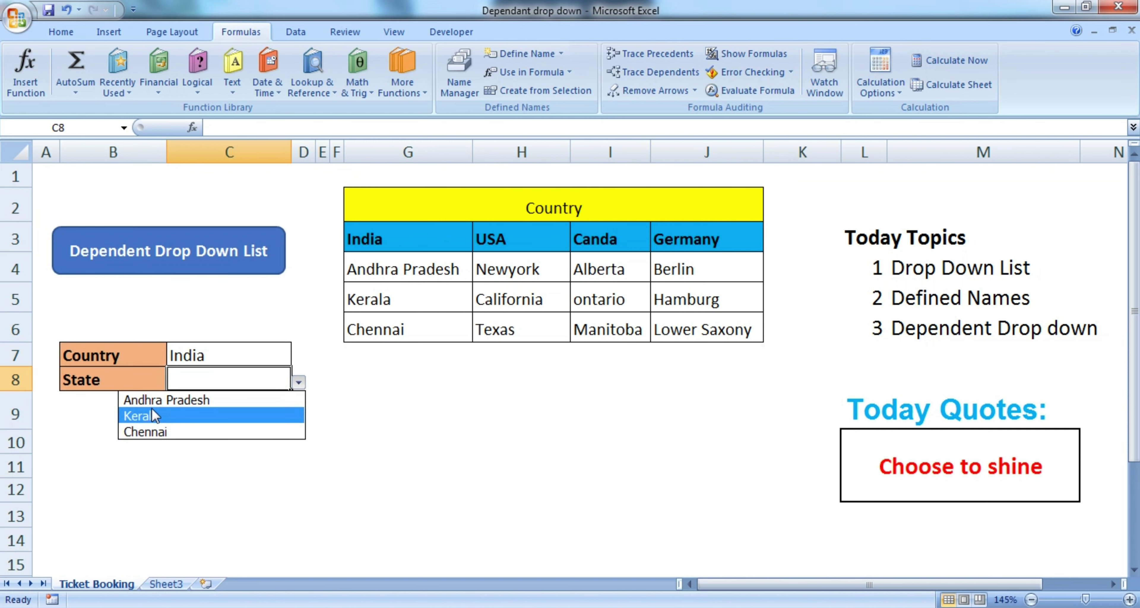
left_click(331, 467)
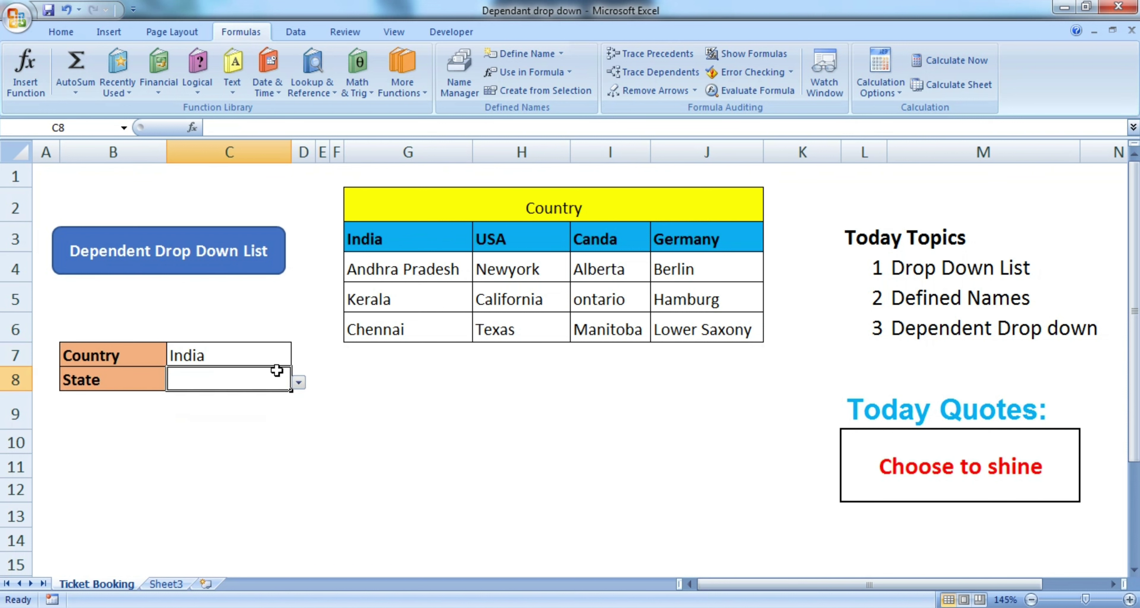
- Choose USA in C7 and show C8's state choices Newyork, California and Texas
left_click(279, 359)
left_click(299, 358)
left_click(177, 391)
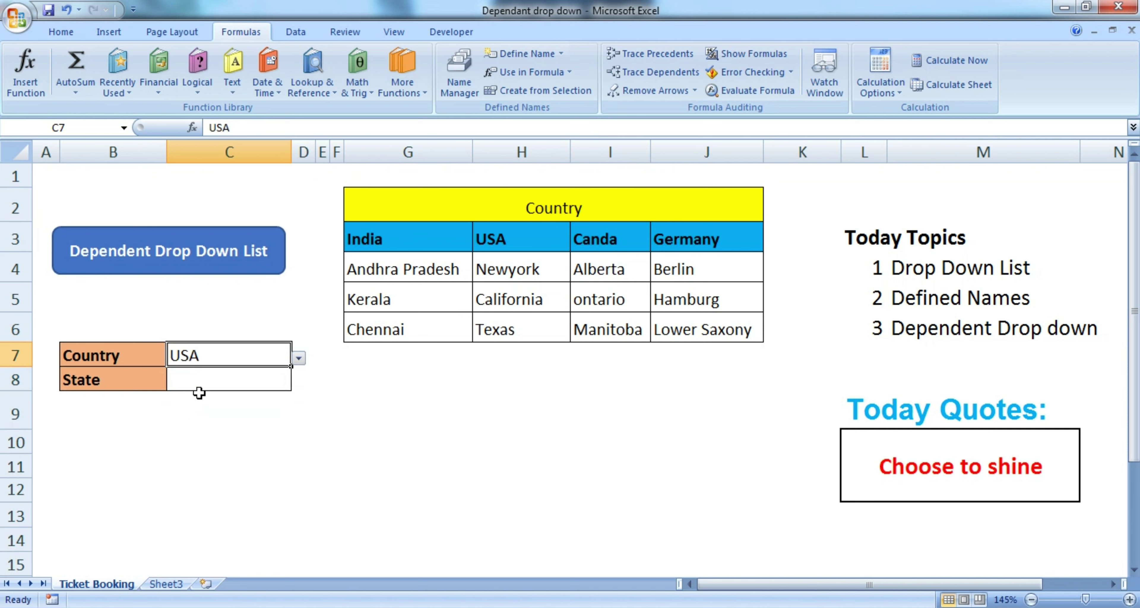
left_click(228, 378)
left_click(299, 383)
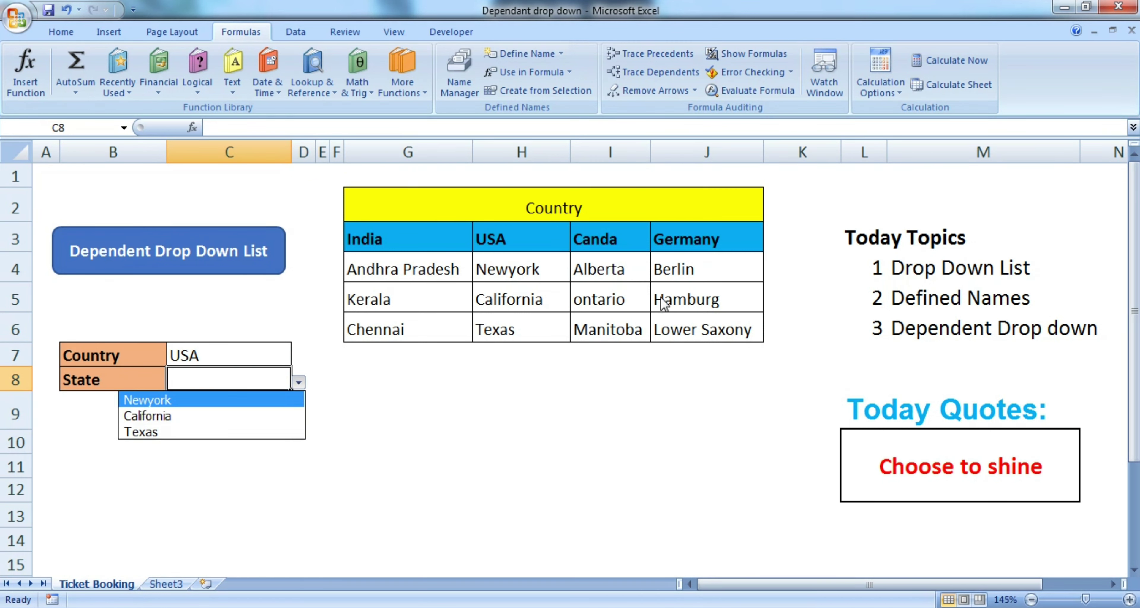
- Highlight the country header row and all state names in G4:J6
left_click_drag(367, 239, 735, 237)
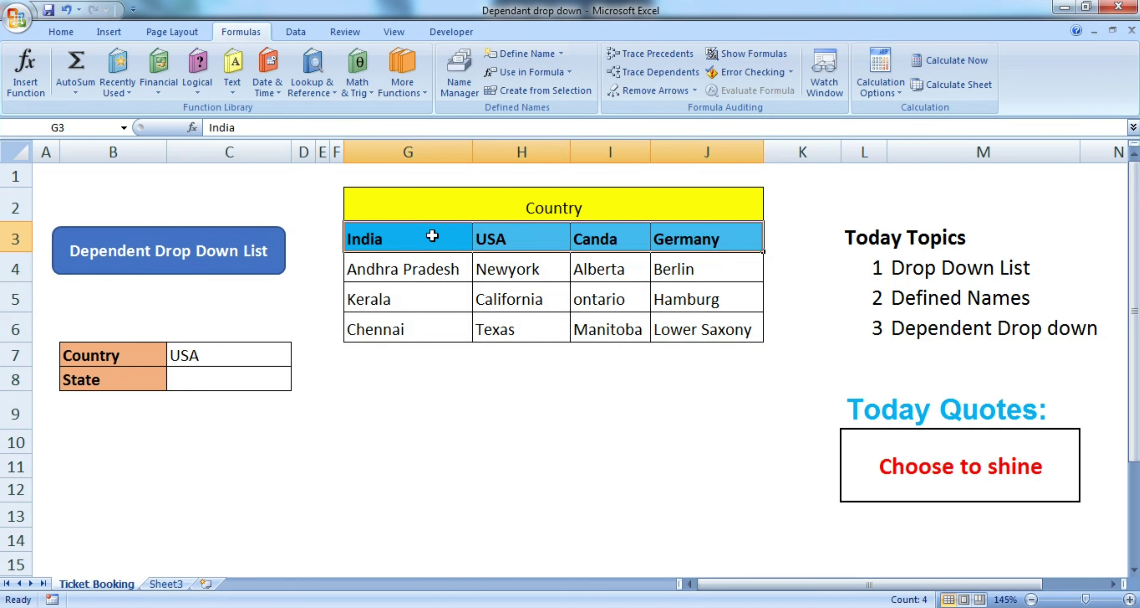
left_click(586, 371)
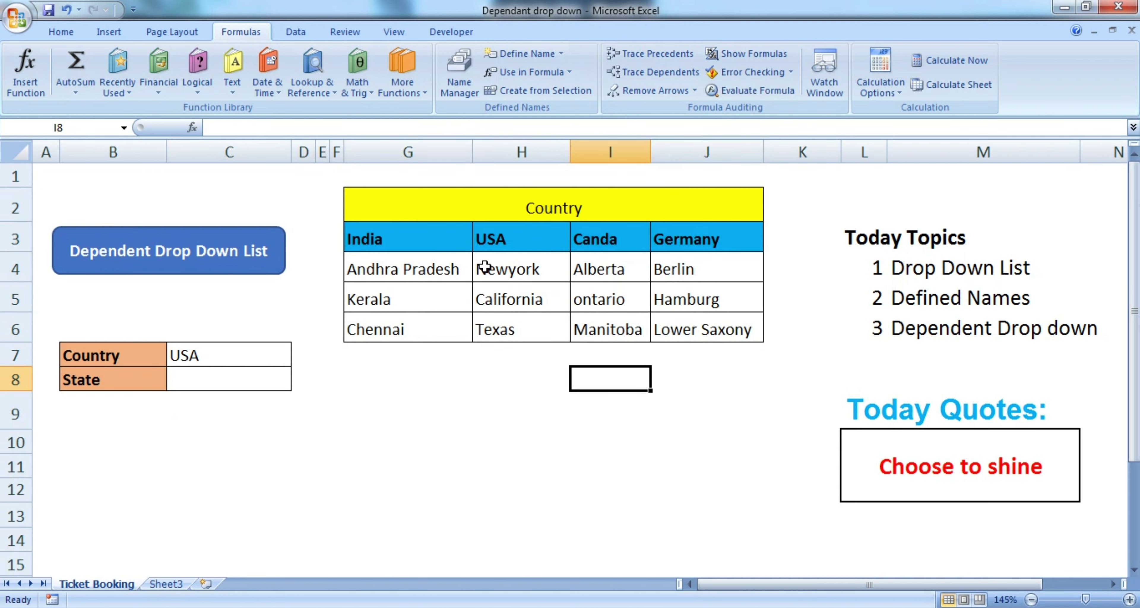
left_click_drag(451, 267, 680, 321)
- Point out the Drop Down List and Defined Names topics, the country header row and empty C7
left_click(493, 458)
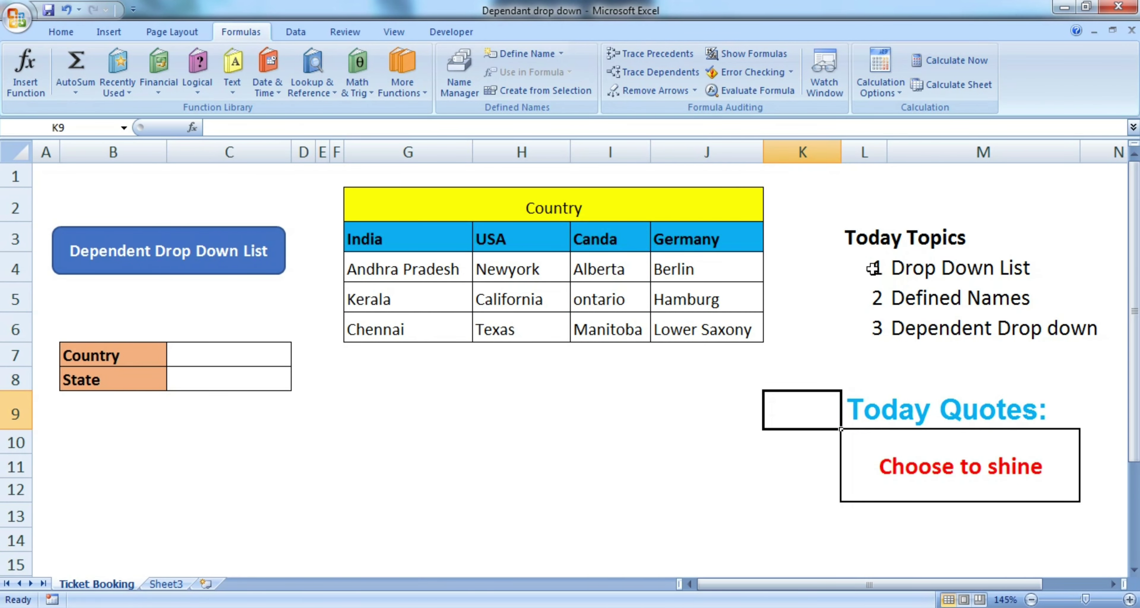
left_click_drag(898, 268, 933, 325)
left_click(928, 268)
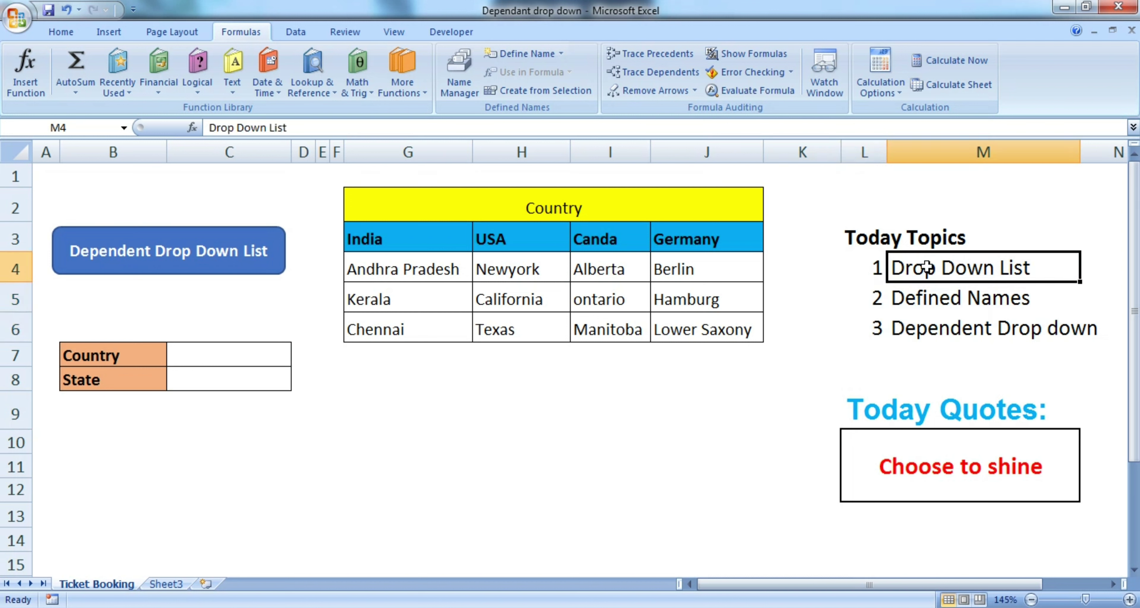
left_click_drag(396, 239, 703, 236)
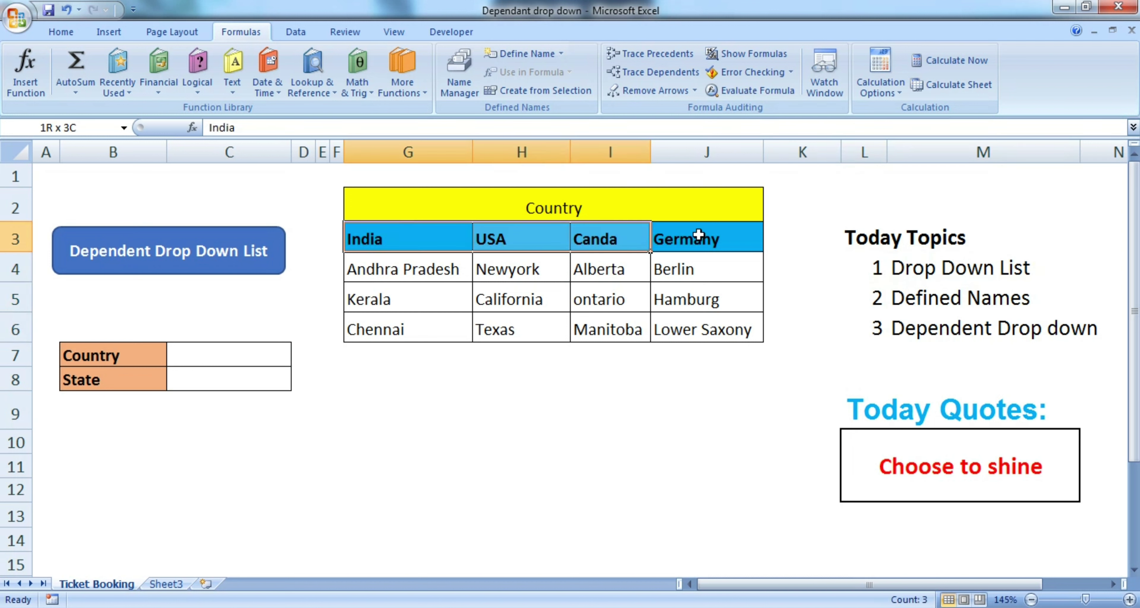
left_click(173, 349)
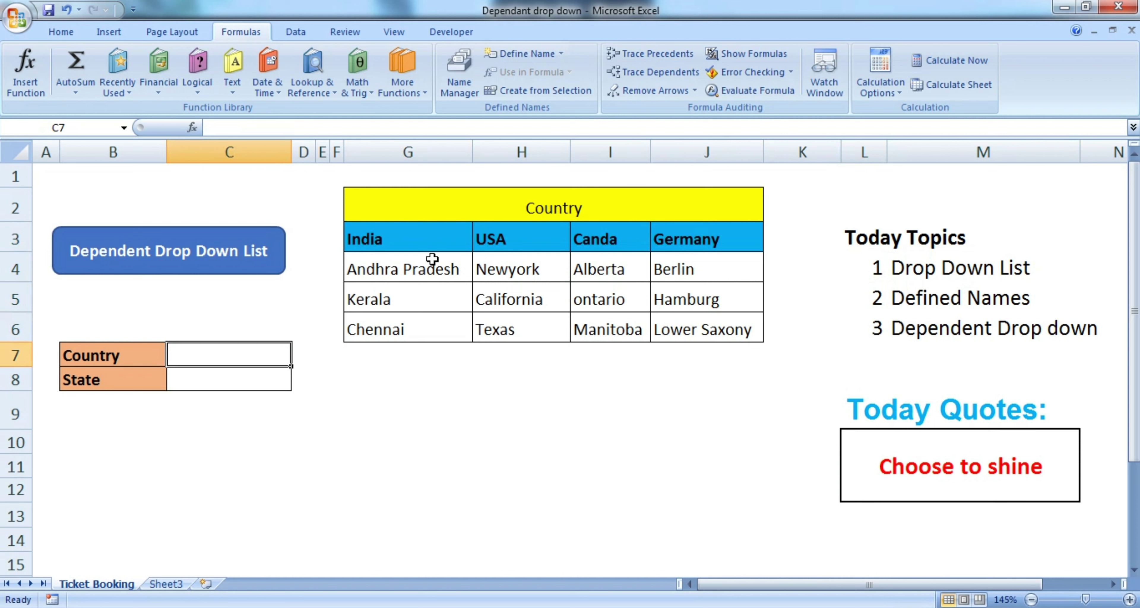
left_click_drag(425, 241, 704, 241)
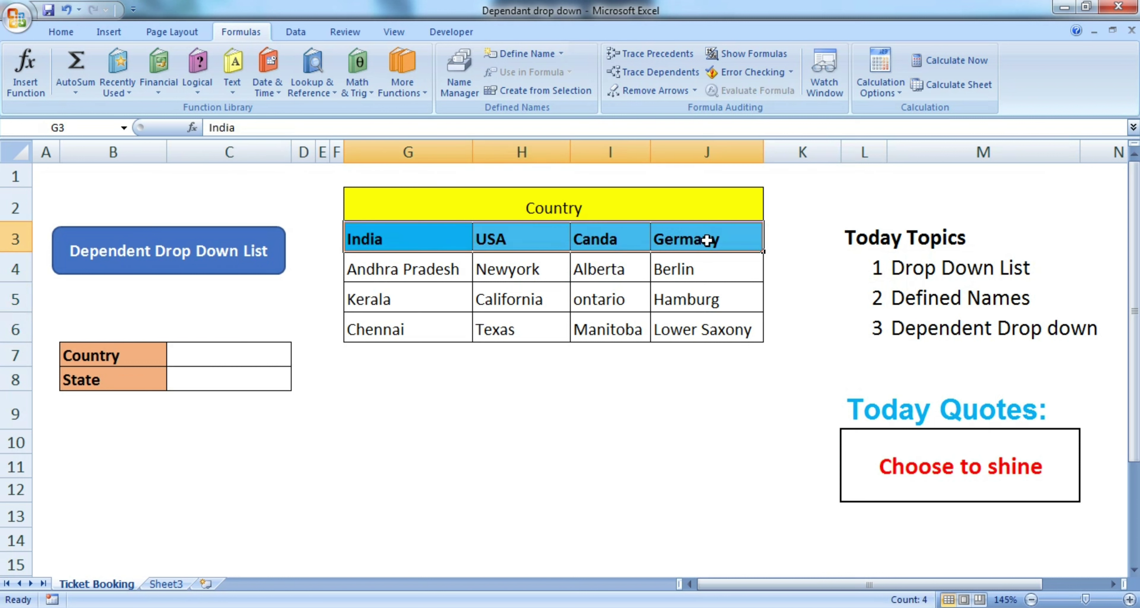
left_click(900, 296)
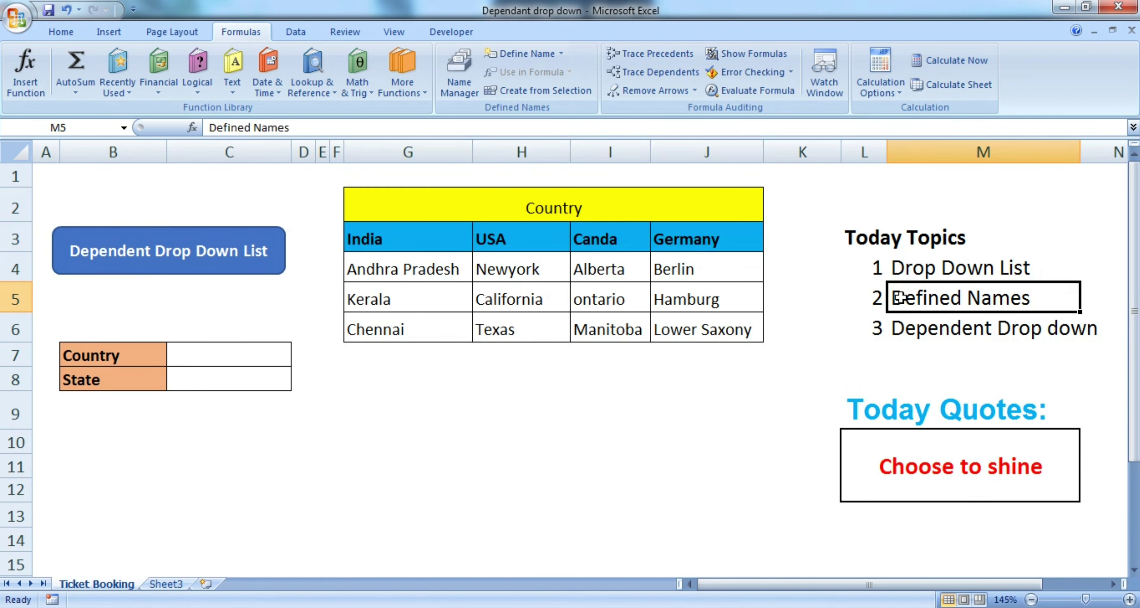
left_click(394, 235)
left_click_drag(392, 236, 702, 238)
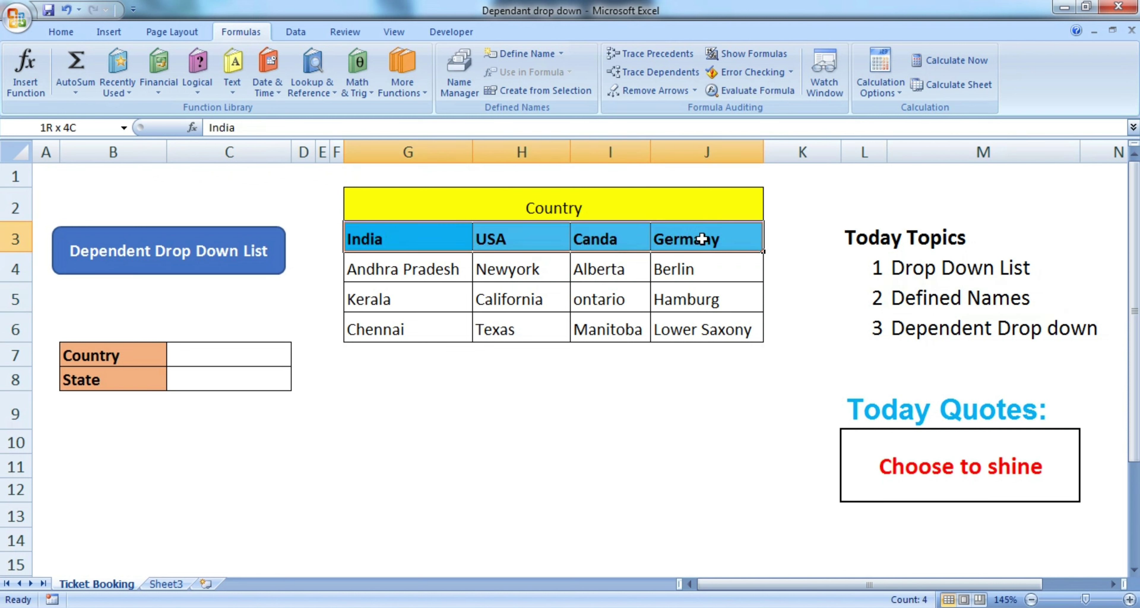
left_click(438, 237)
left_click_drag(419, 266, 412, 328)
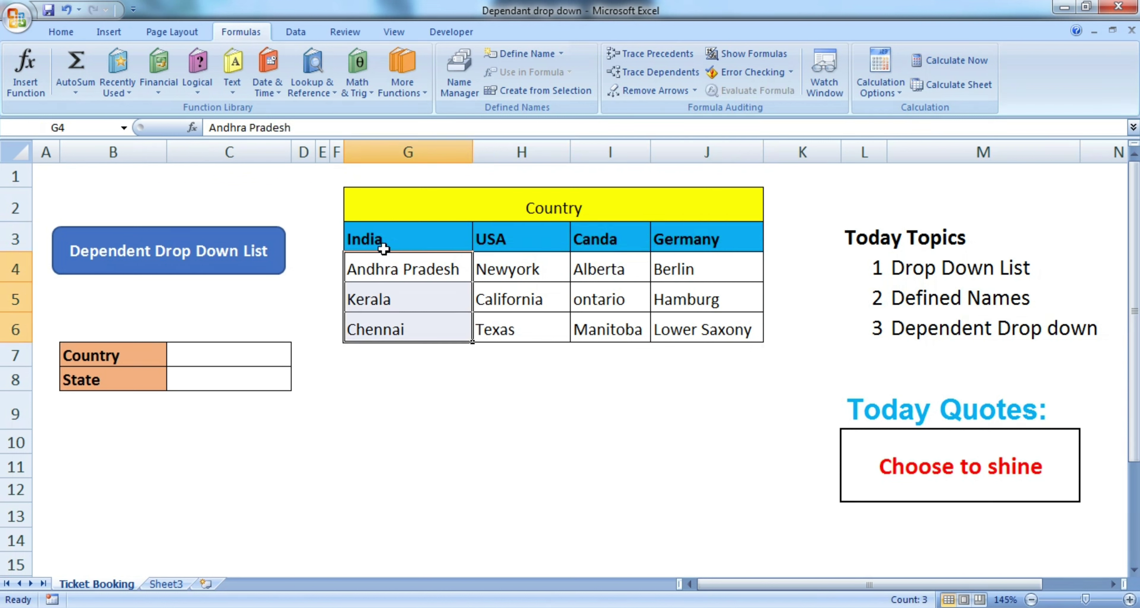
left_click(242, 356)
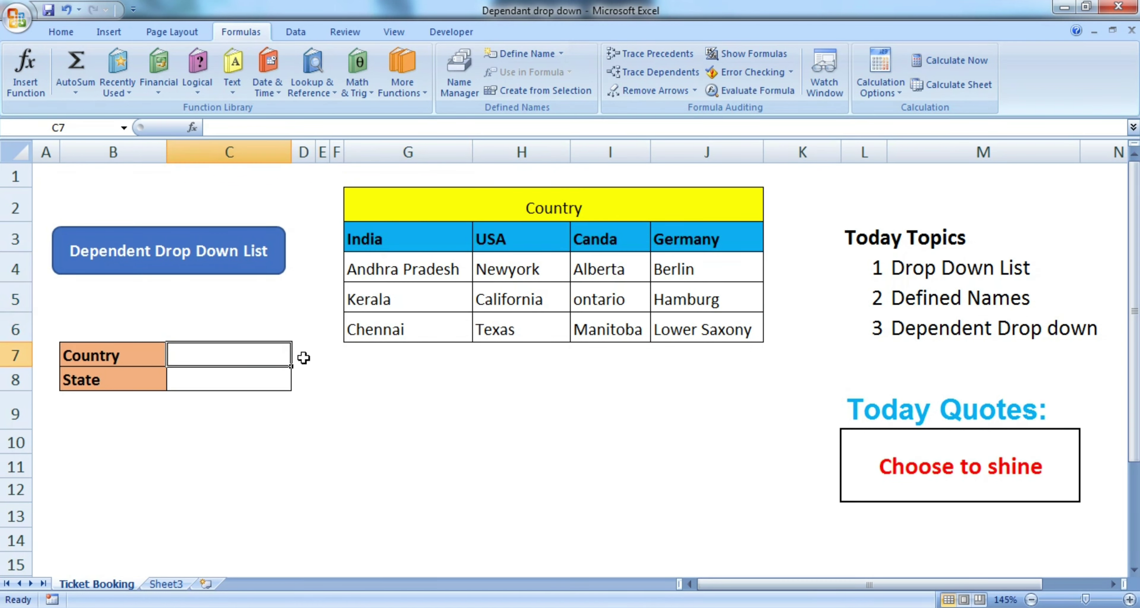
left_click(227, 379)
left_click(379, 389)
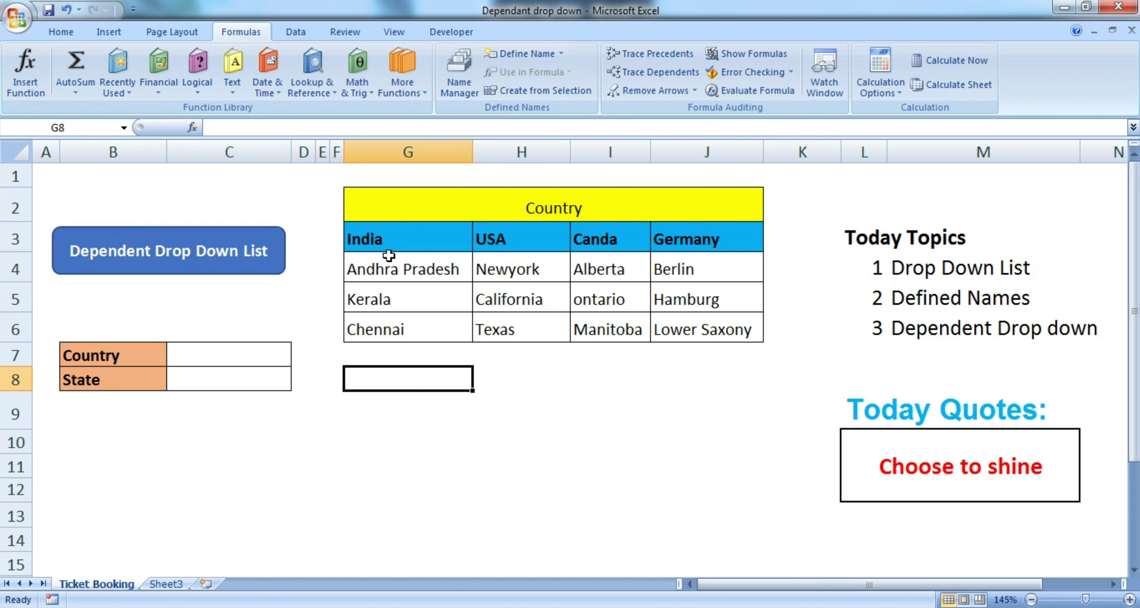
left_click(381, 244)
left_click_drag(389, 266, 398, 330)
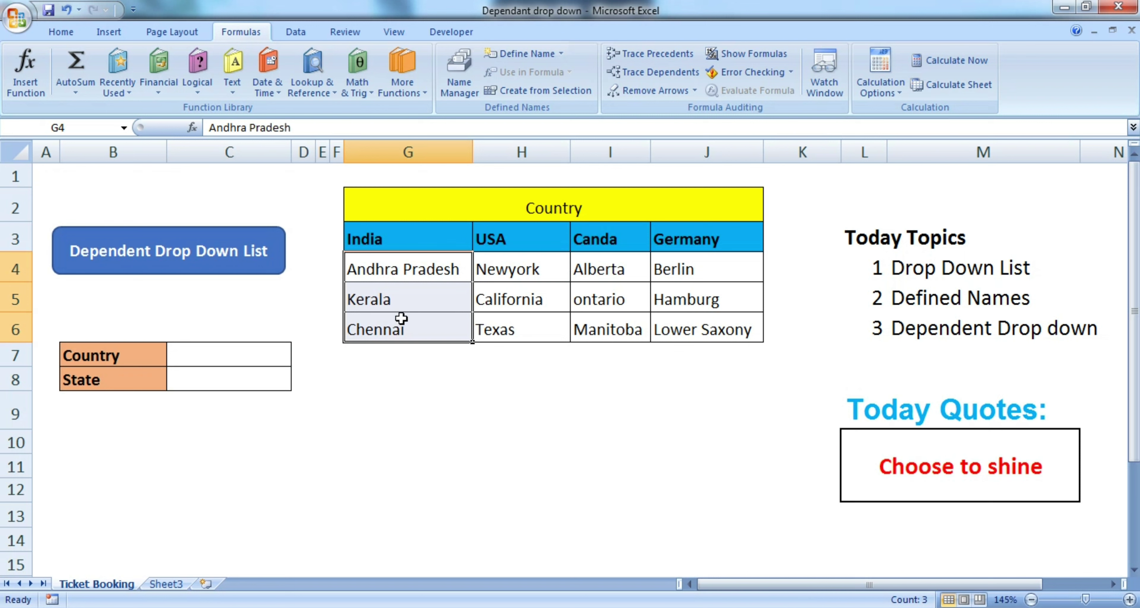
left_click(920, 326)
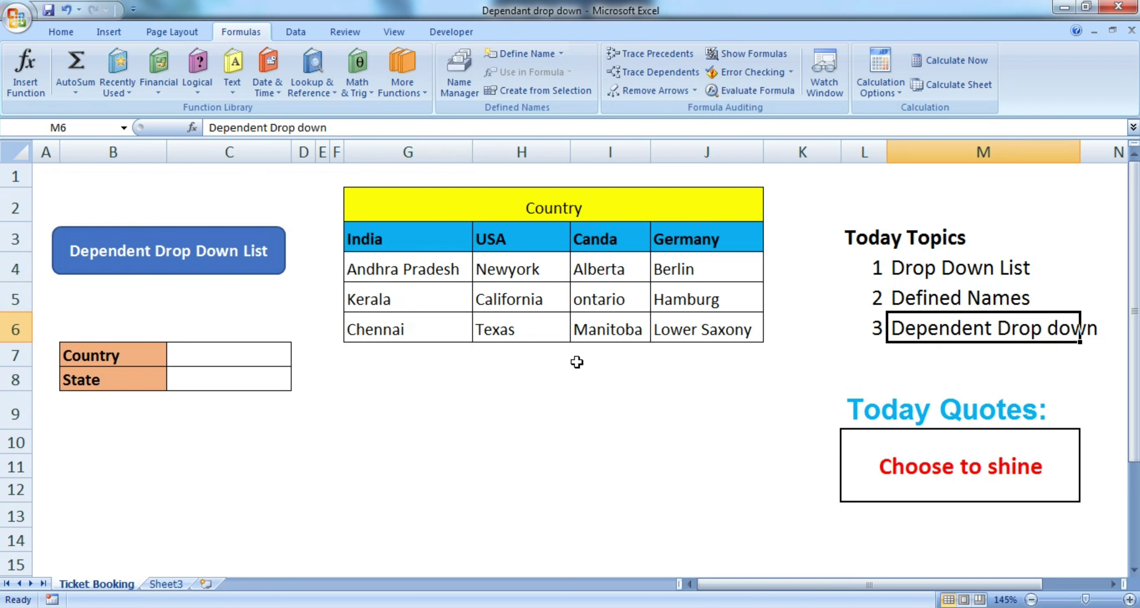
left_click(287, 363)
left_click(240, 381)
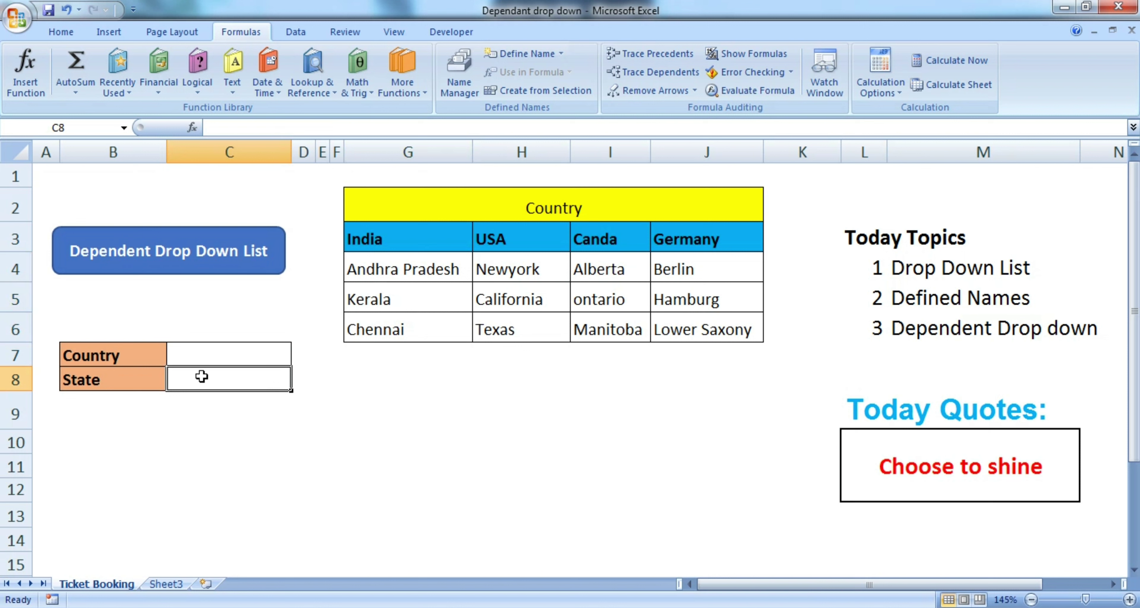
left_click(294, 401)
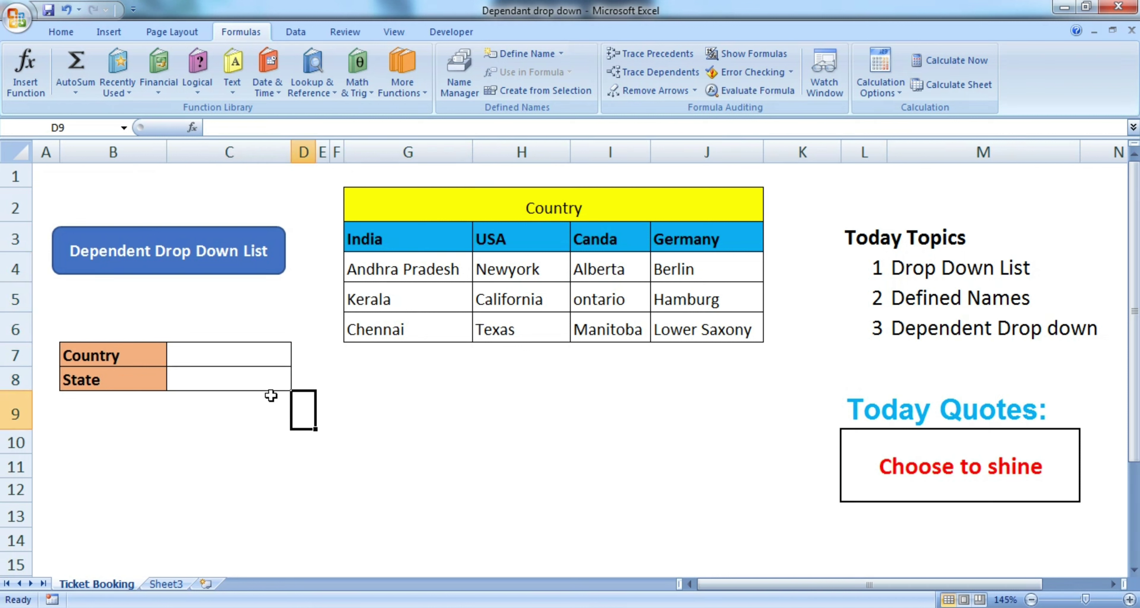
left_click(390, 397)
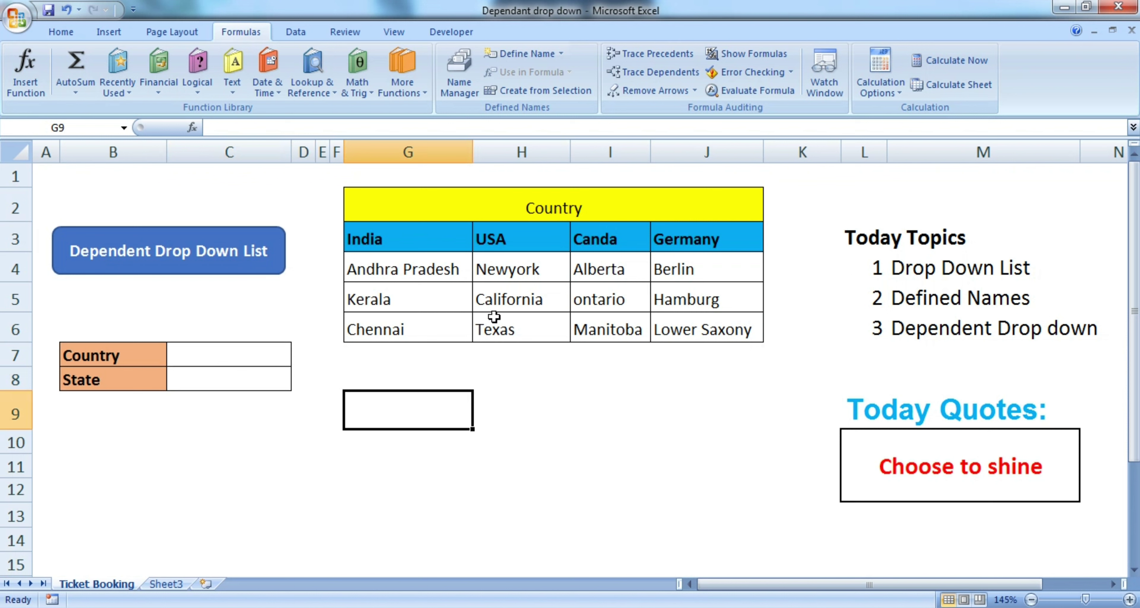
left_click(192, 353)
left_click_drag(417, 238, 714, 239)
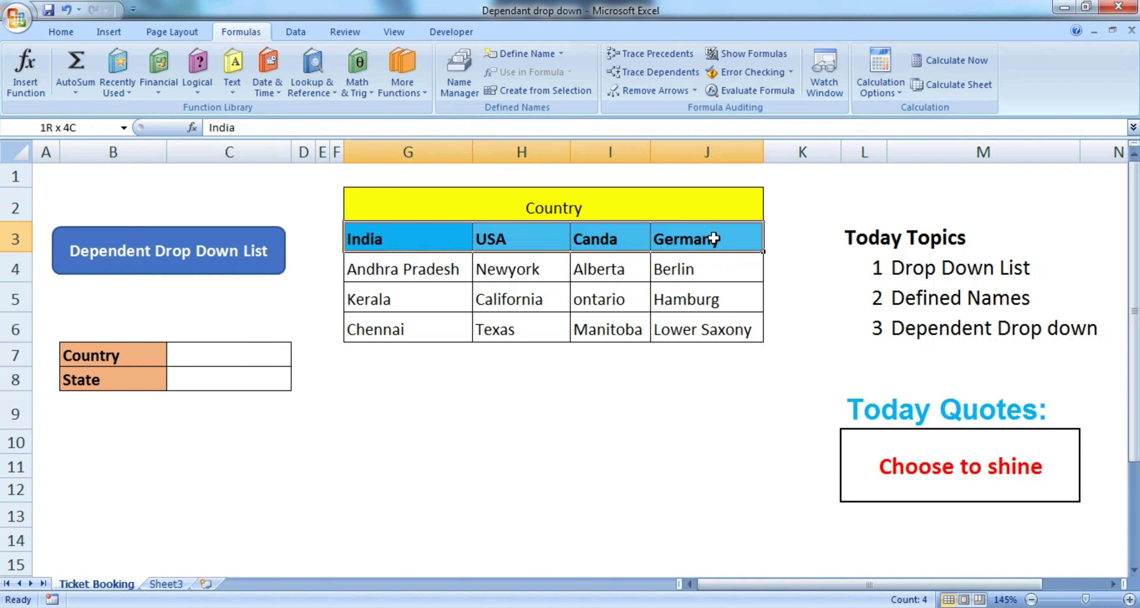
left_click(270, 349)
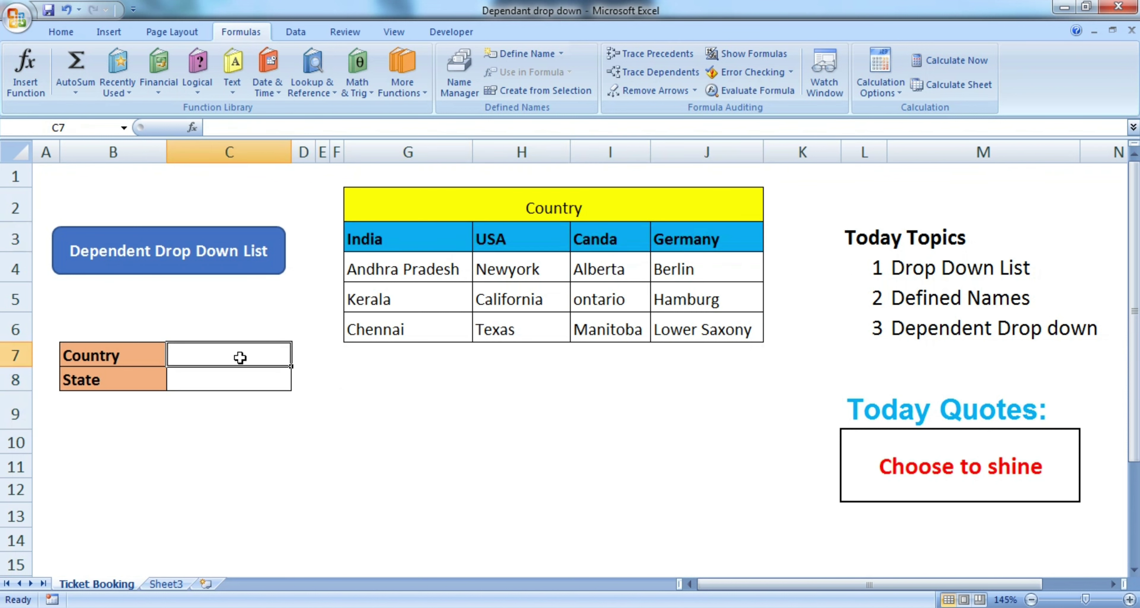
- Give C7 a List validation with source =$G$3:$J$3 (India, USA, Canda, Germany)
left_click(293, 31)
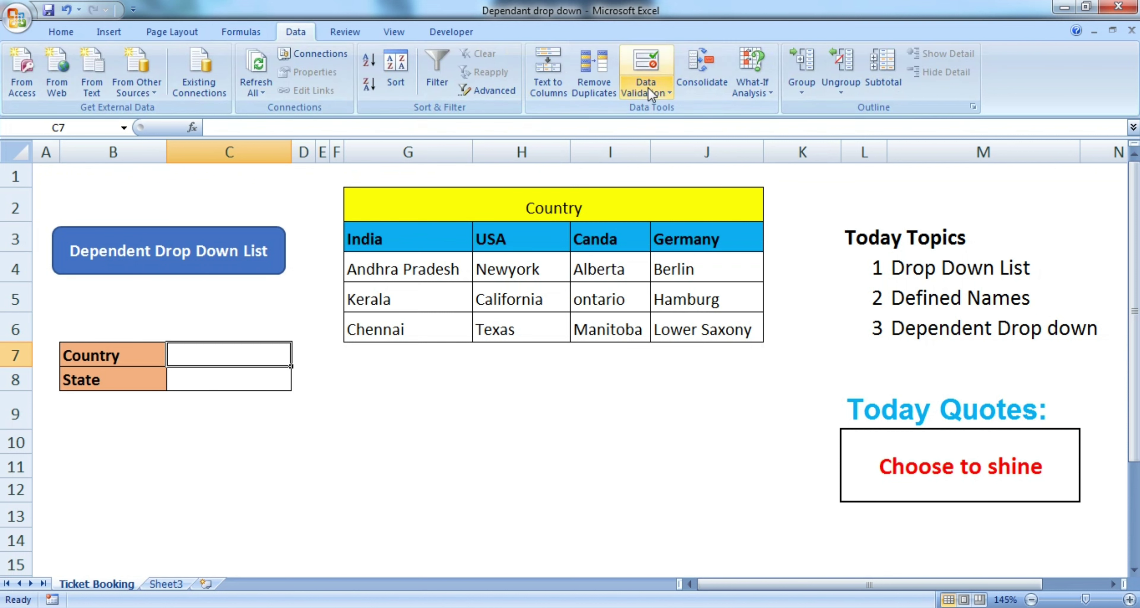
left_click(640, 61)
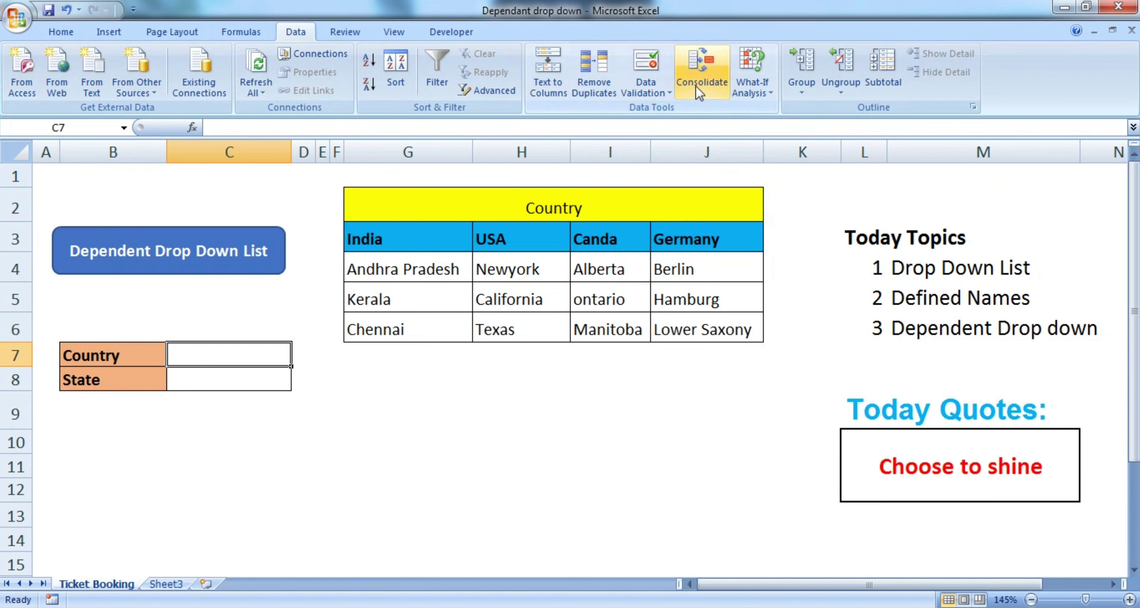
left_click(645, 79)
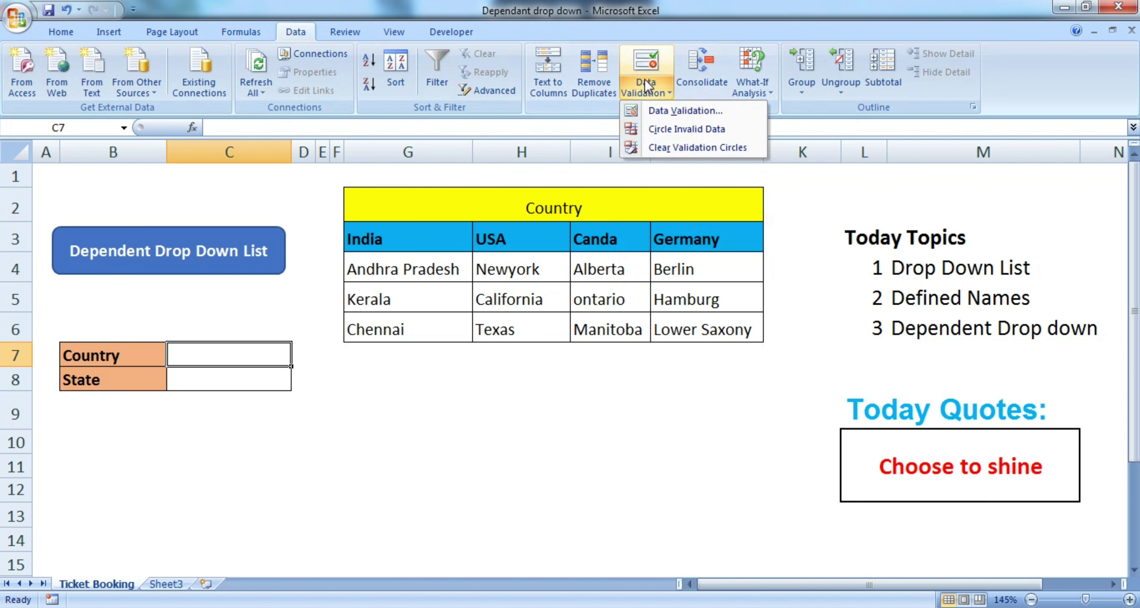
left_click(665, 112)
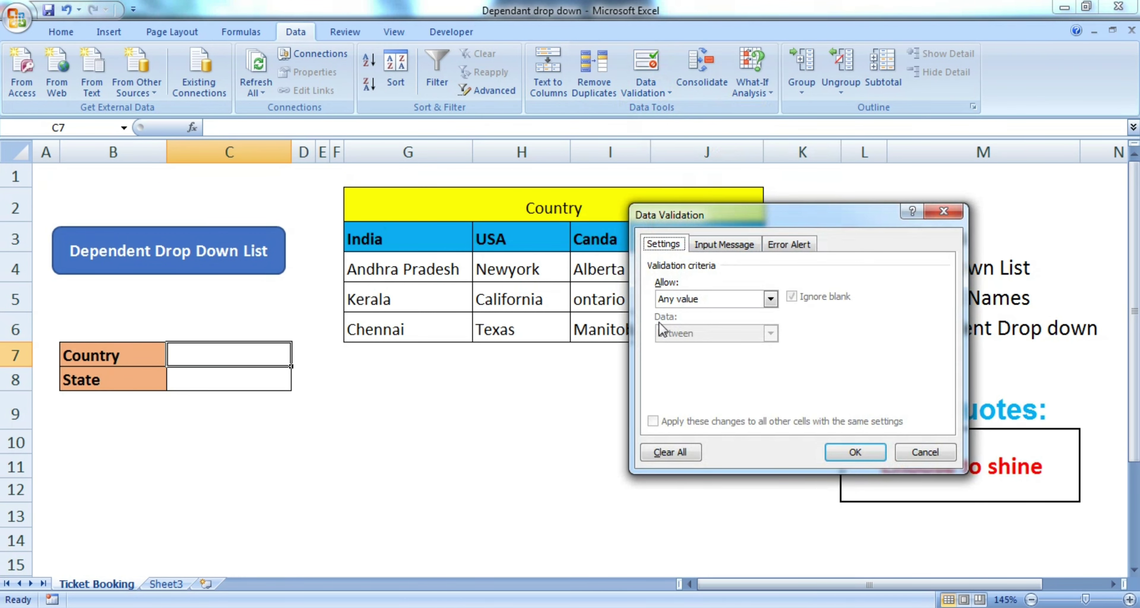
left_click(684, 301)
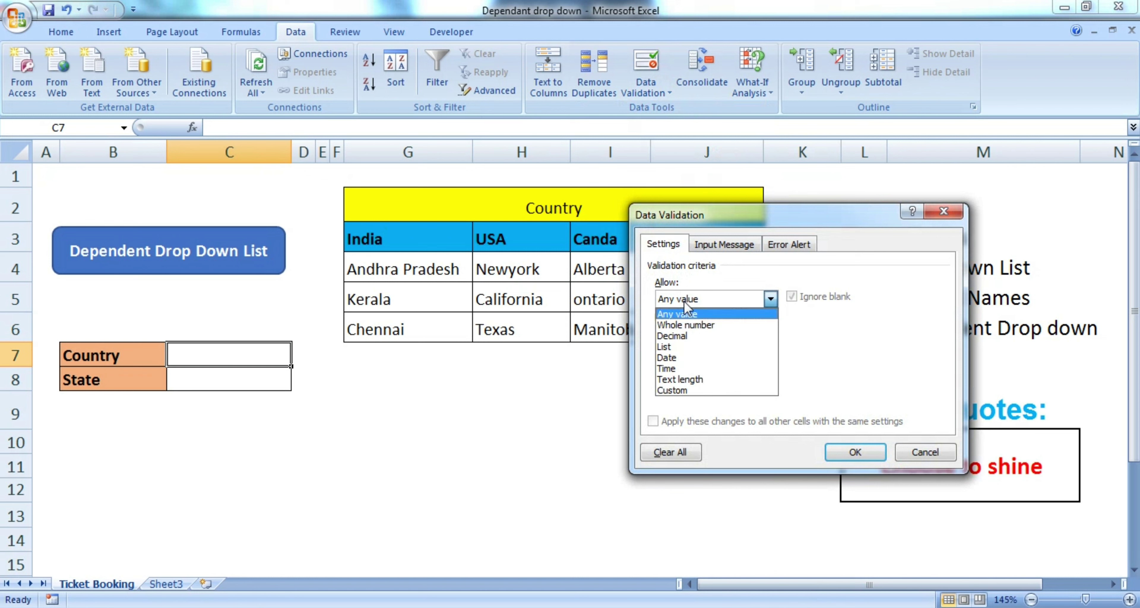
left_click(670, 347)
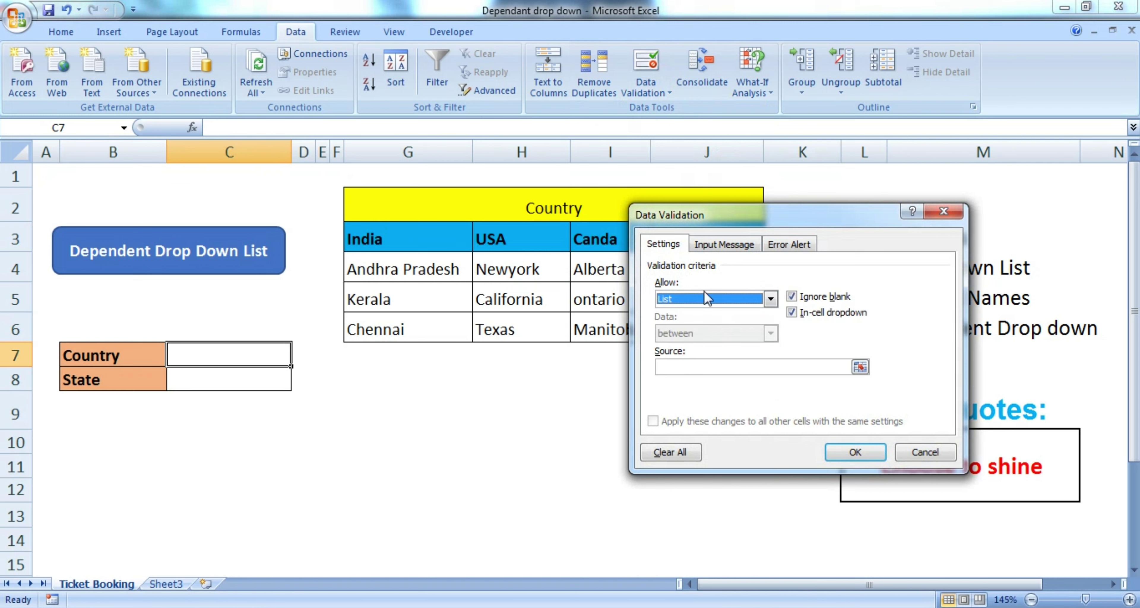
left_click_drag(736, 215, 570, 321)
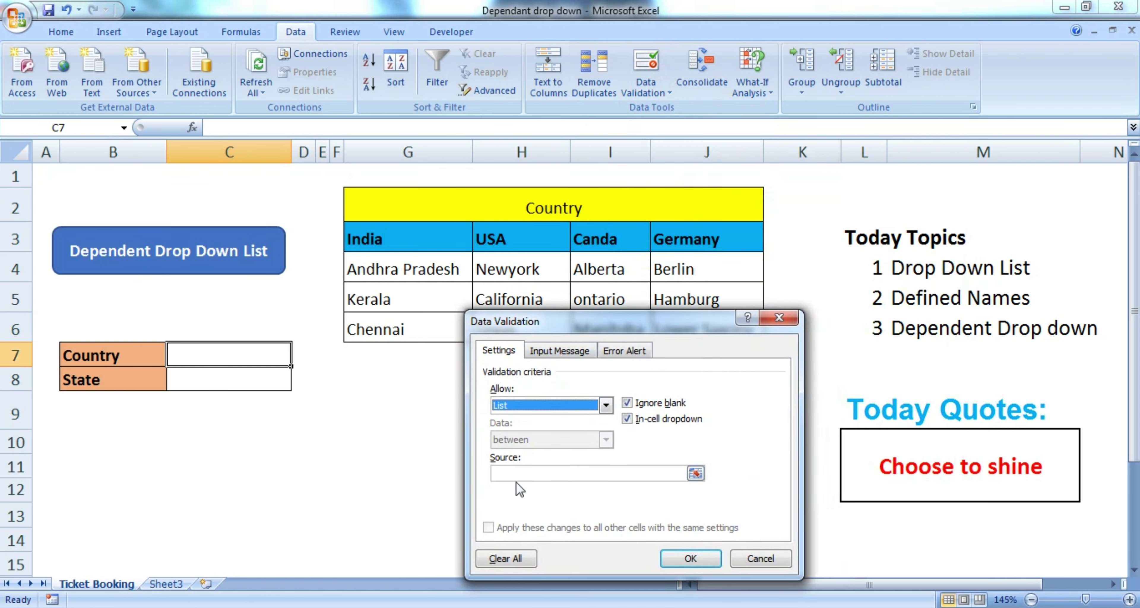
left_click(515, 473)
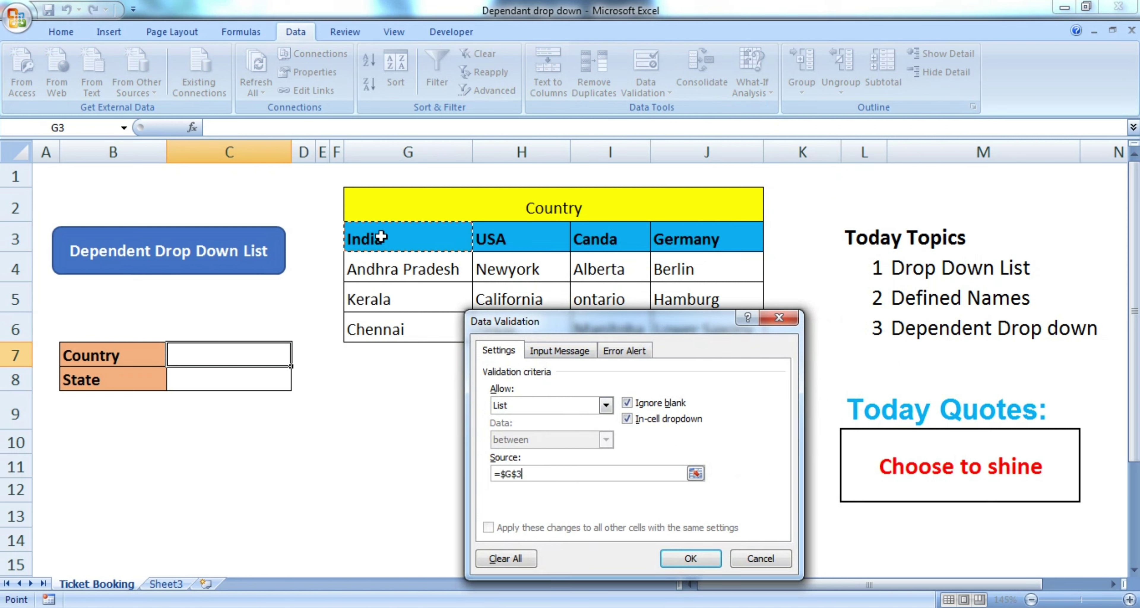
left_click_drag(395, 237, 687, 237)
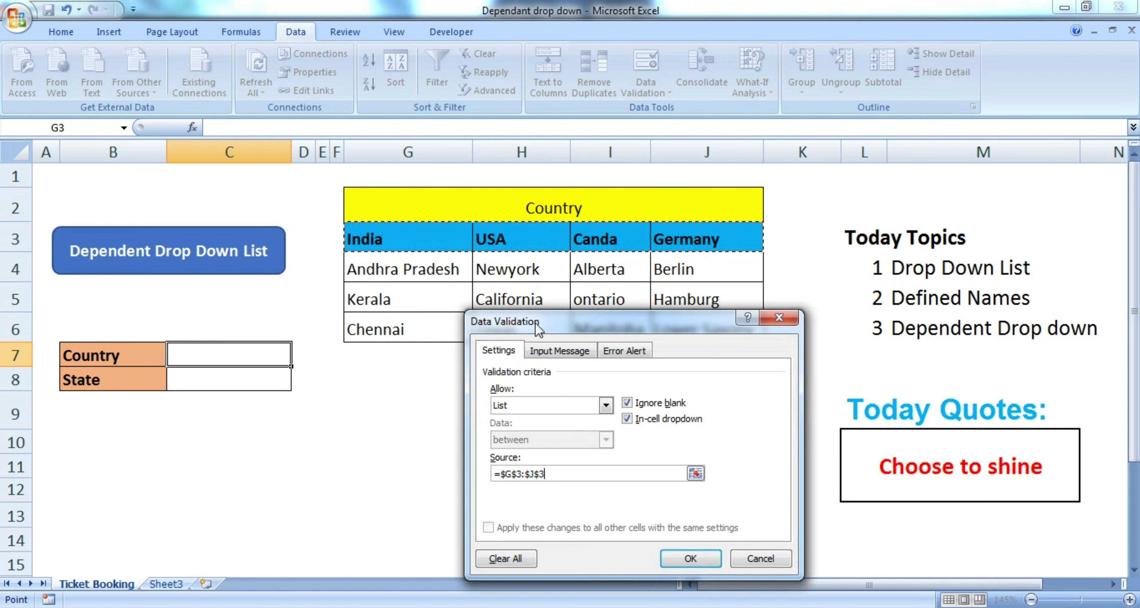
left_click_drag(538, 329, 570, 286)
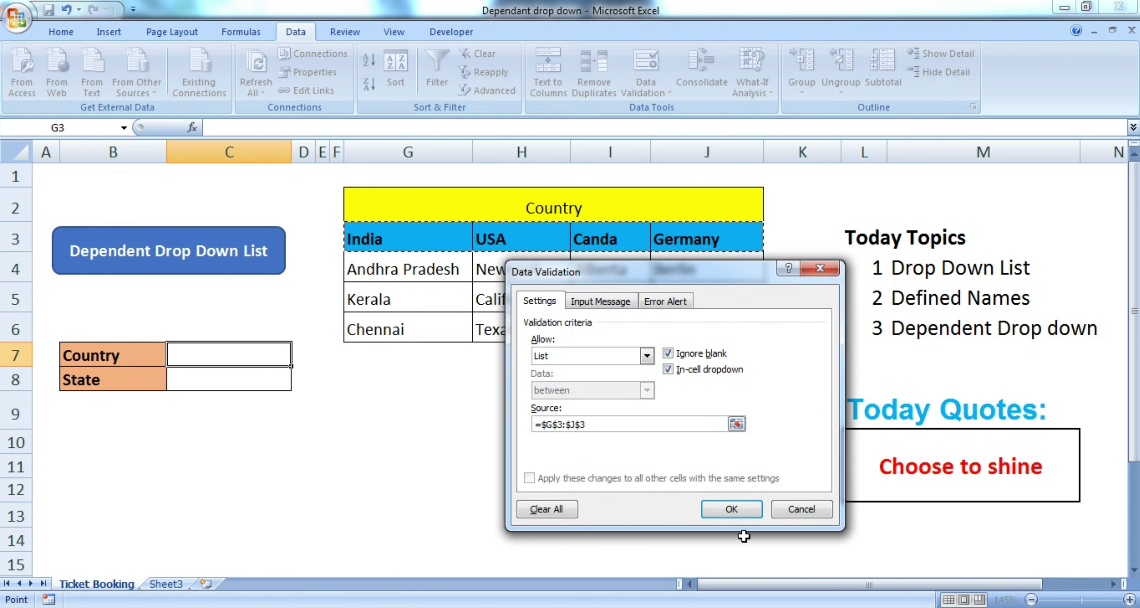
left_click(738, 513)
- Pick USA from C7's new country drop-down
left_click(298, 357)
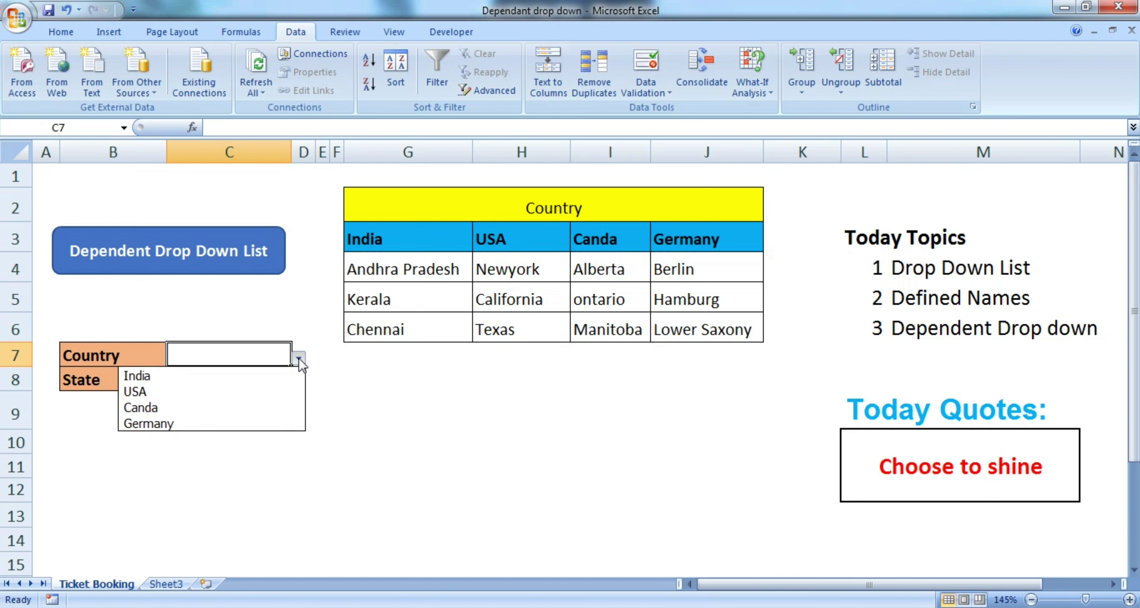
left_click(907, 288)
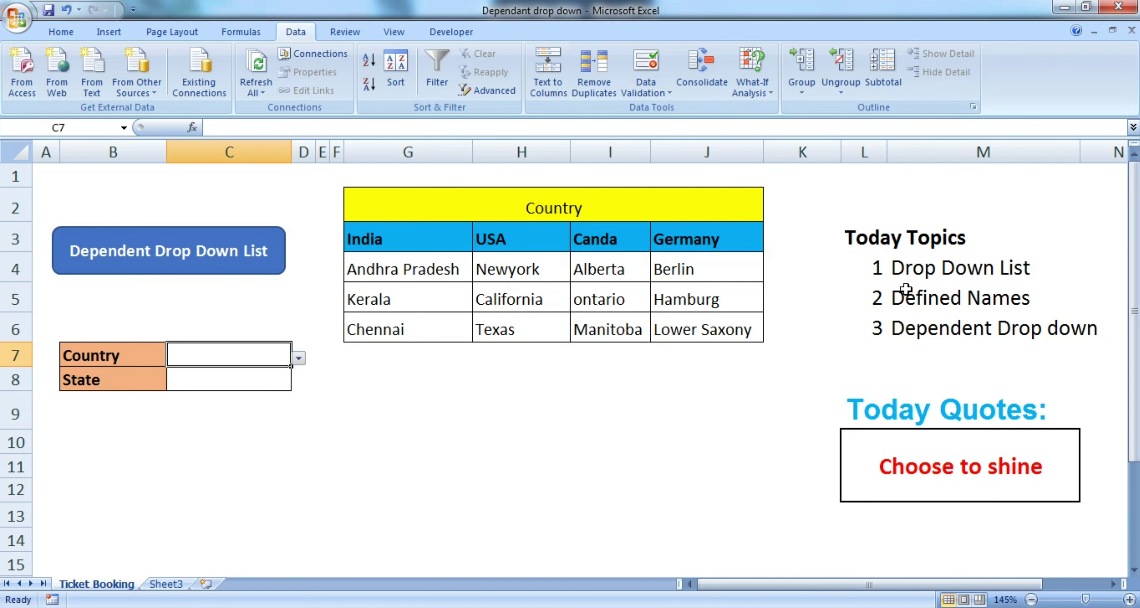
left_click(906, 268)
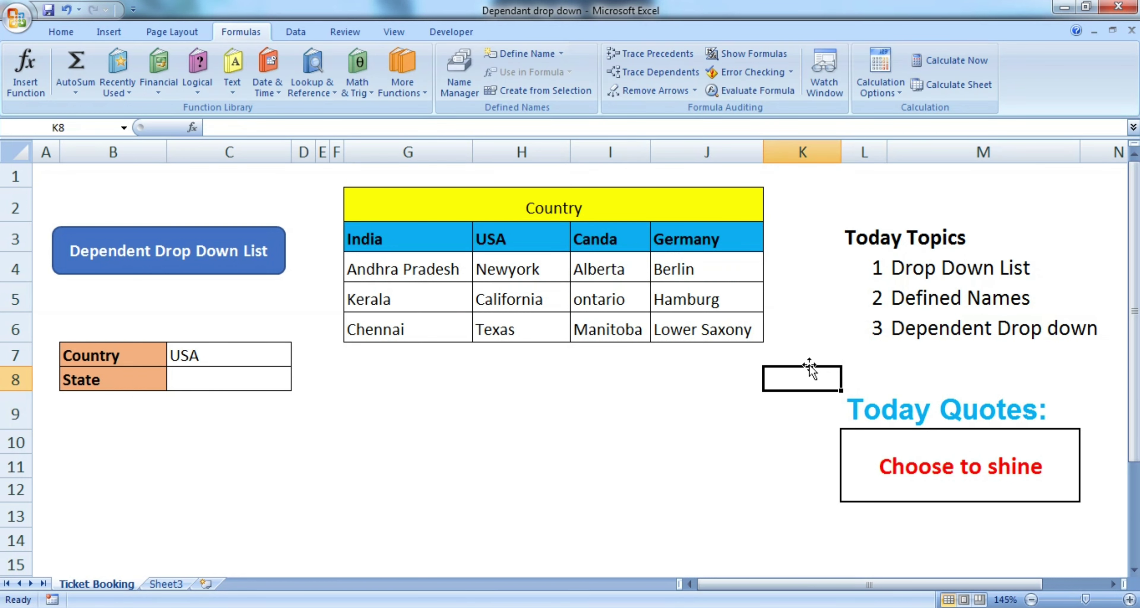
left_click(912, 297)
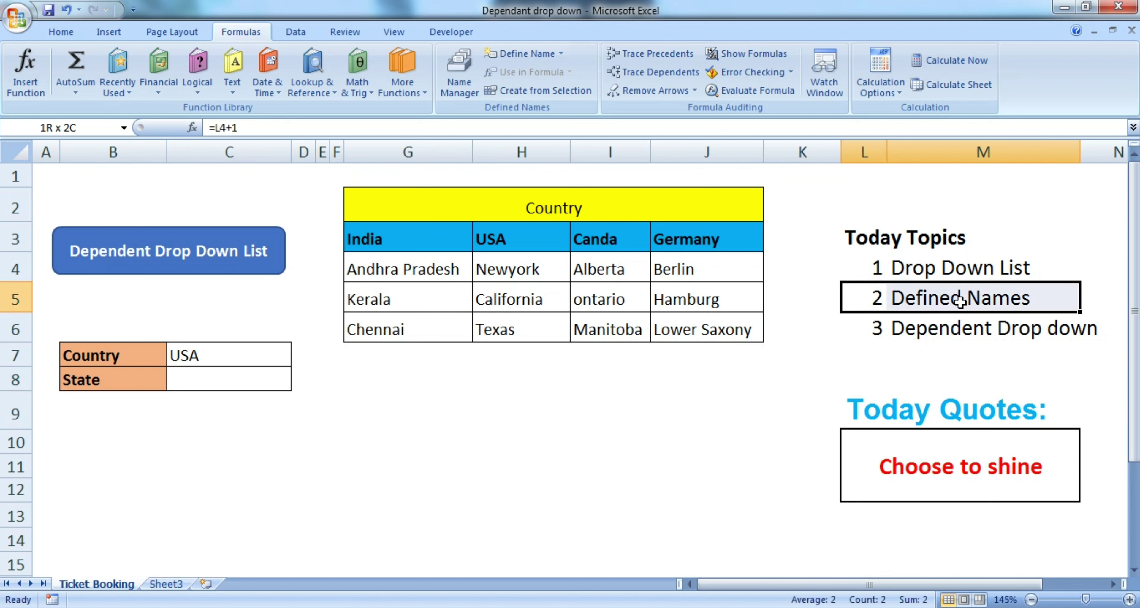
left_click(791, 409)
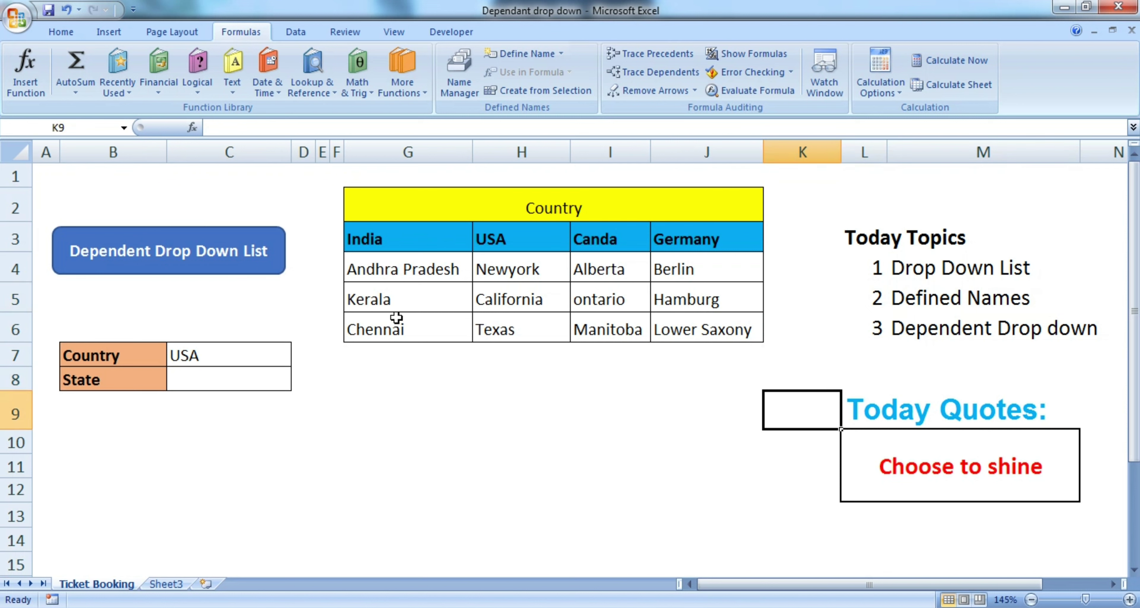
left_click(420, 237)
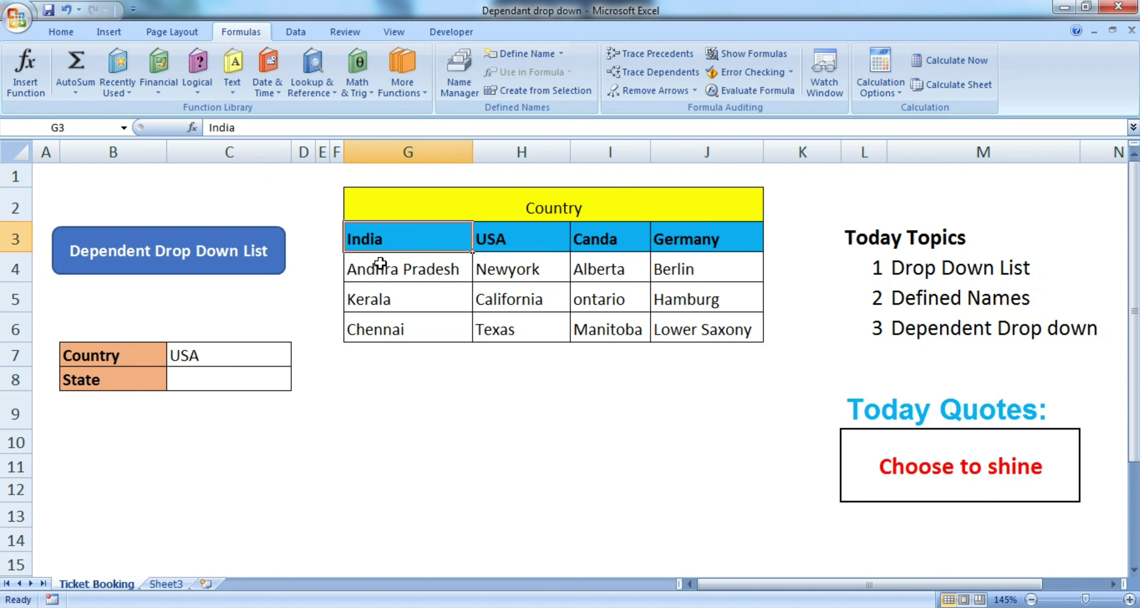
- Select the full country table G3:J6, headings plus state names
left_click_drag(377, 262, 387, 327)
left_click(385, 354)
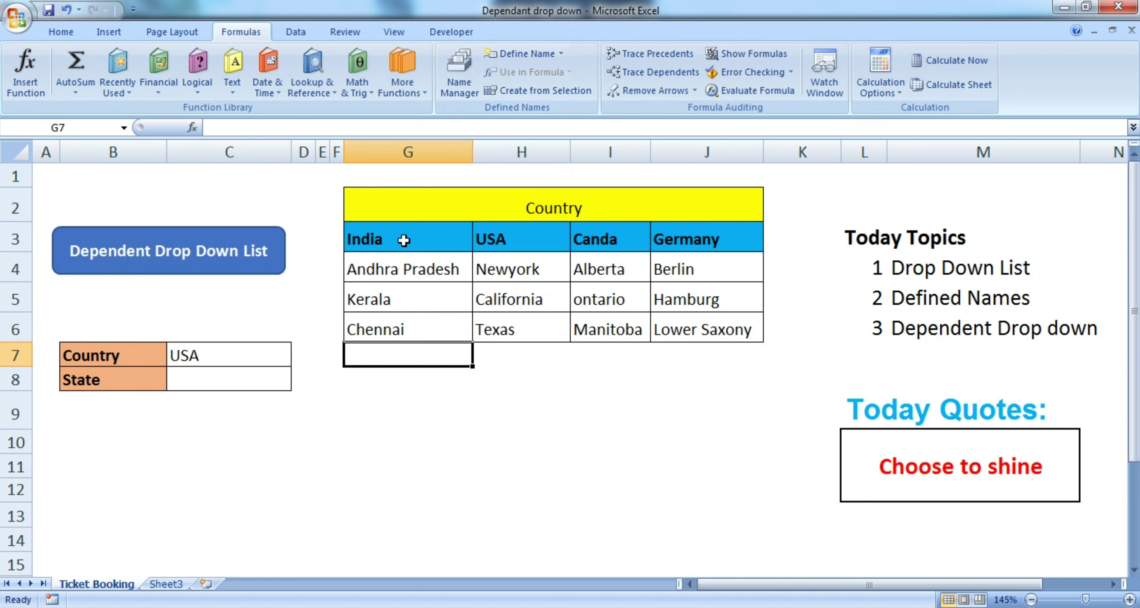
left_click_drag(403, 240, 712, 328)
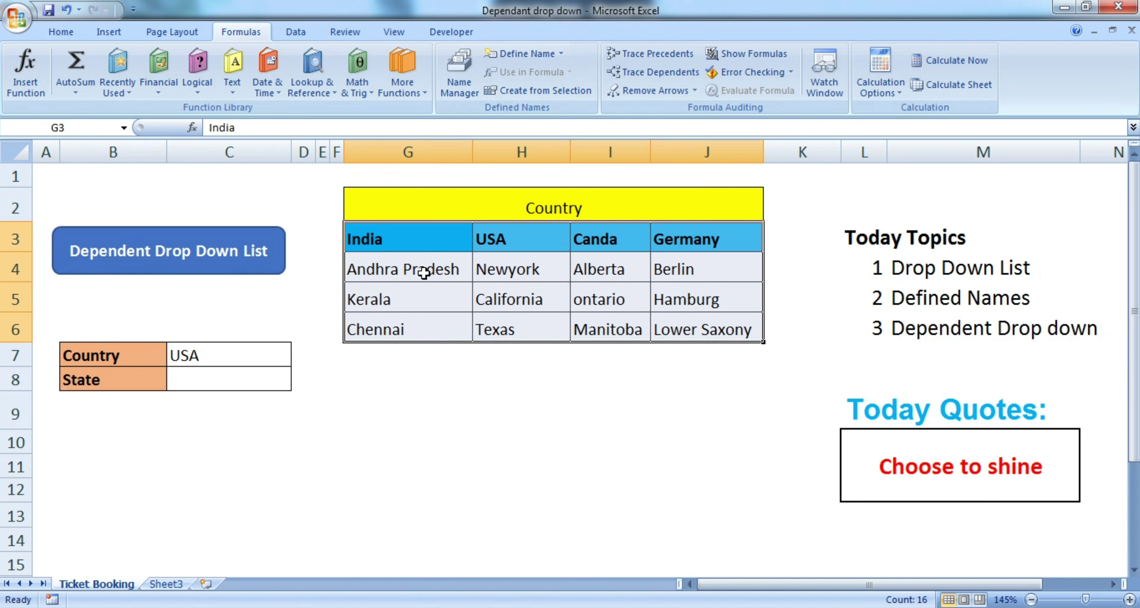
- Create names from the selection using Top row only, with Left column unchecked
left_click(561, 90)
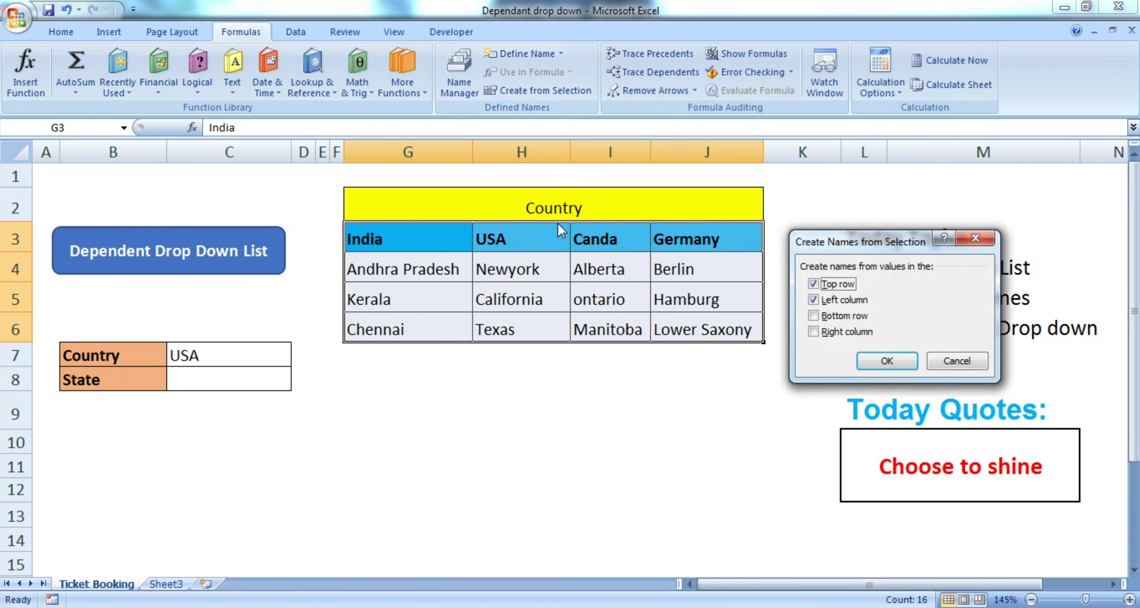
mouse_move(826, 238)
left_mouse_down()
mouse_move(656, 231)
mouse_move(624, 215)
left_mouse_up()
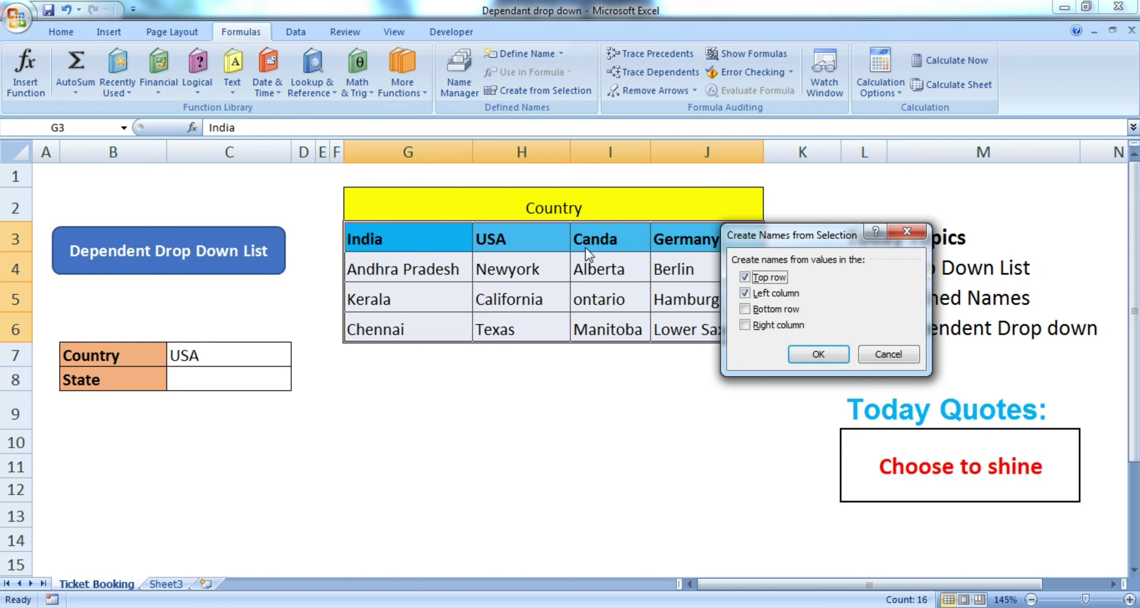
left_click(745, 293)
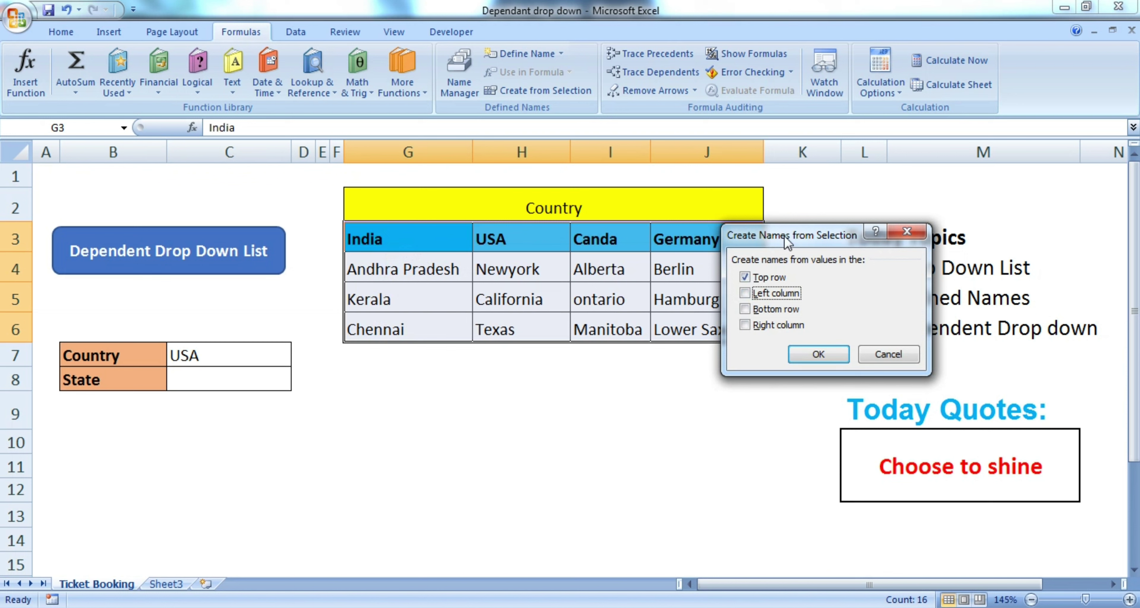
left_click_drag(785, 241, 775, 203)
left_click(798, 317)
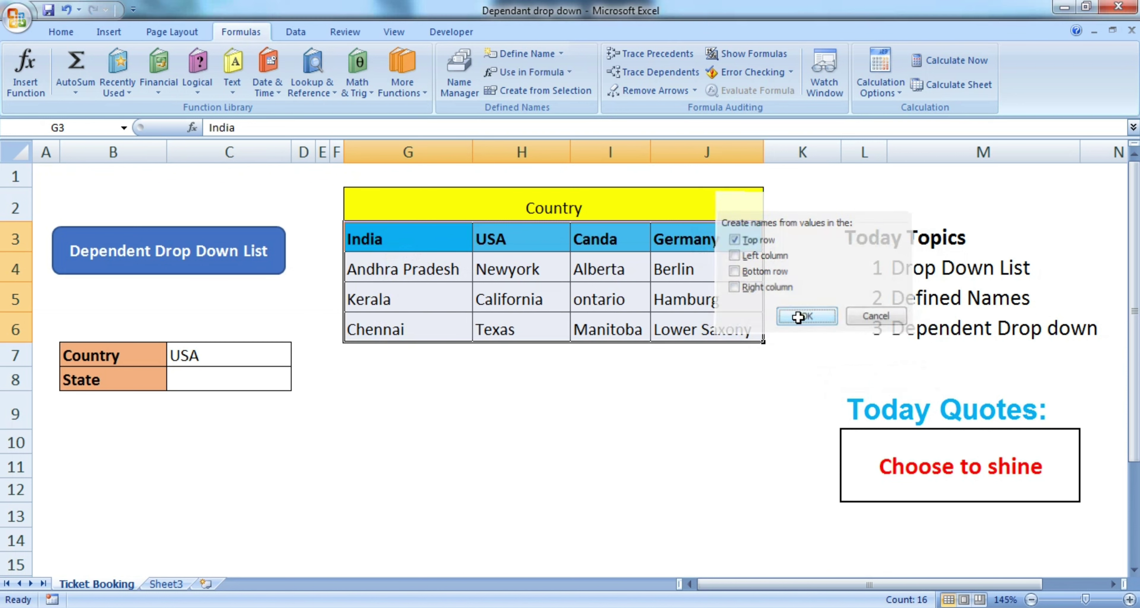
- Highlight the named state cells of the table, then clear the selection
left_click(506, 331)
left_click_drag(399, 268, 708, 329)
left_click(509, 376)
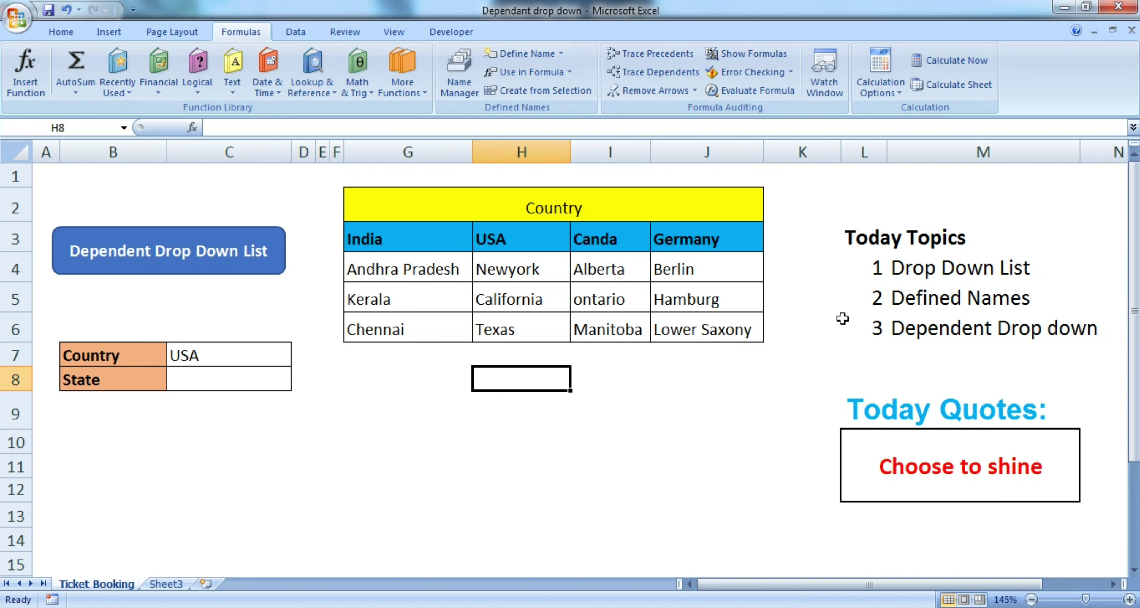
- Reopen C7's country list, keep USA, and select the State cell C8
left_click_drag(863, 326, 950, 327)
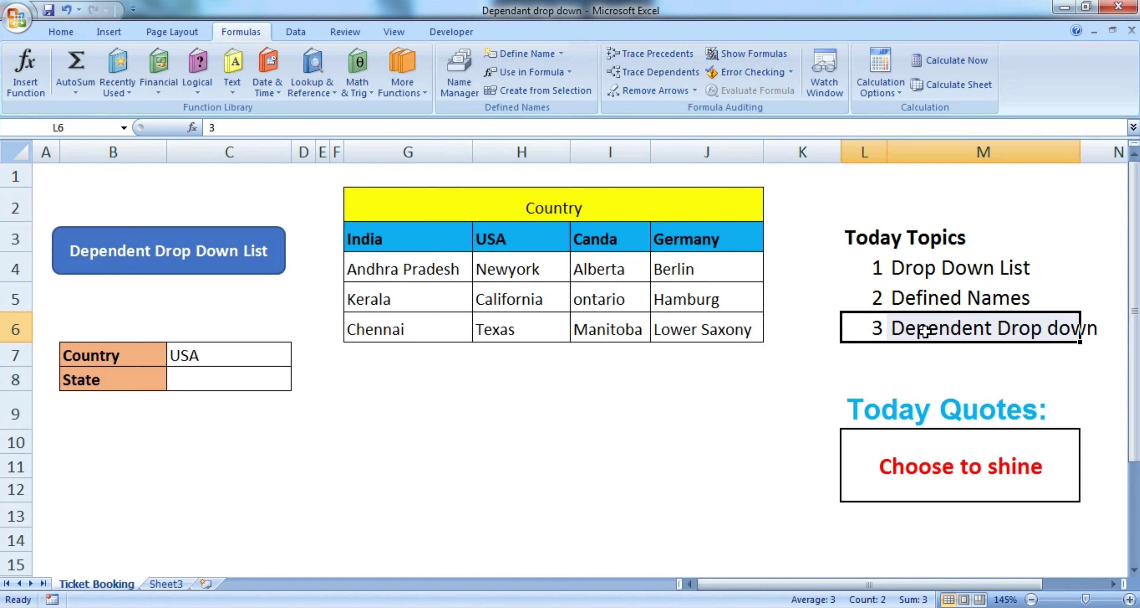
left_click(470, 395)
left_click(257, 380)
left_click(251, 355)
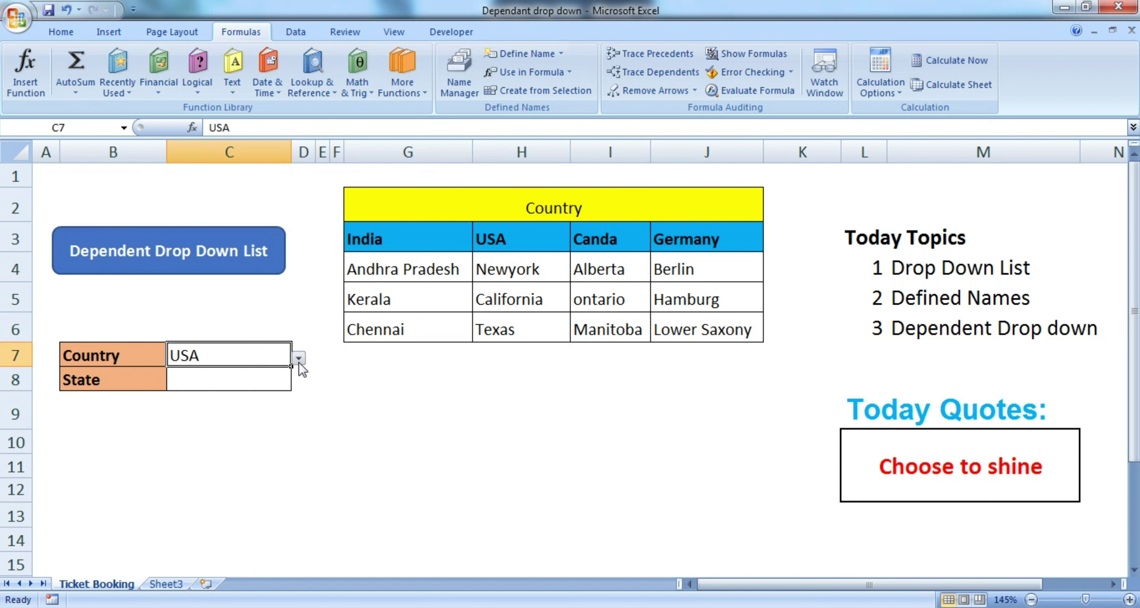
left_click(299, 359)
left_click(266, 391)
left_click(250, 379)
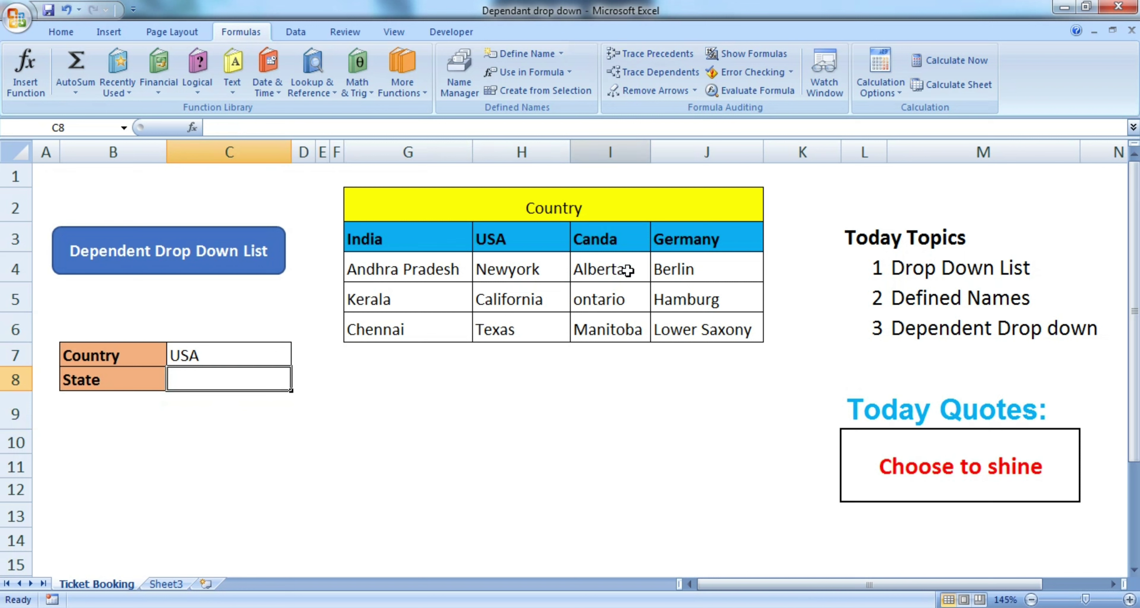
- Give C8 a List validation with source =indirect(c7)
left_click(295, 31)
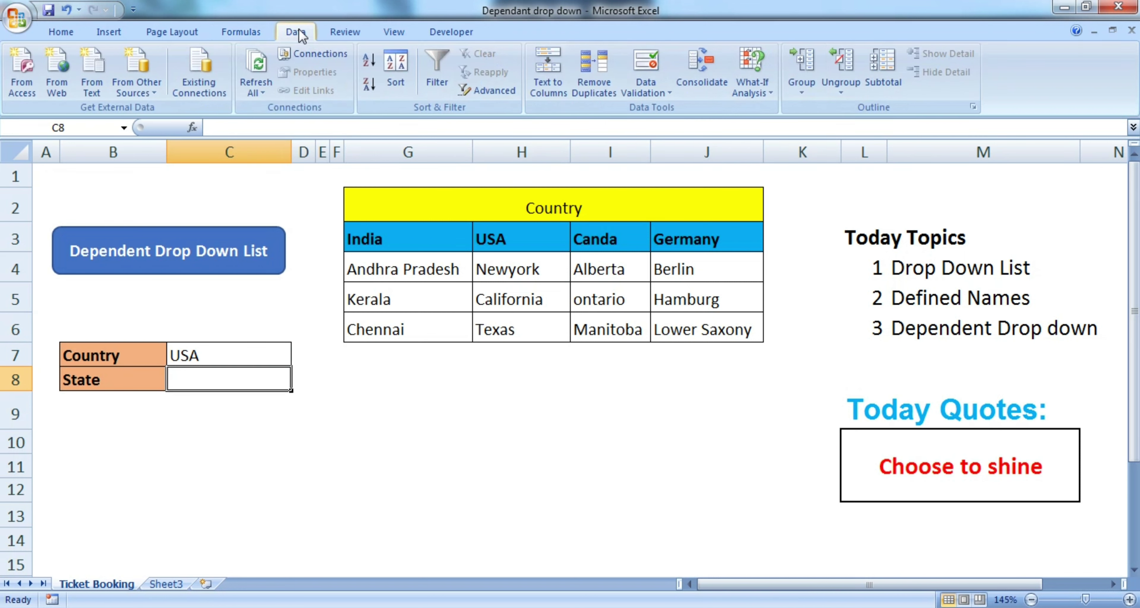
left_click(647, 88)
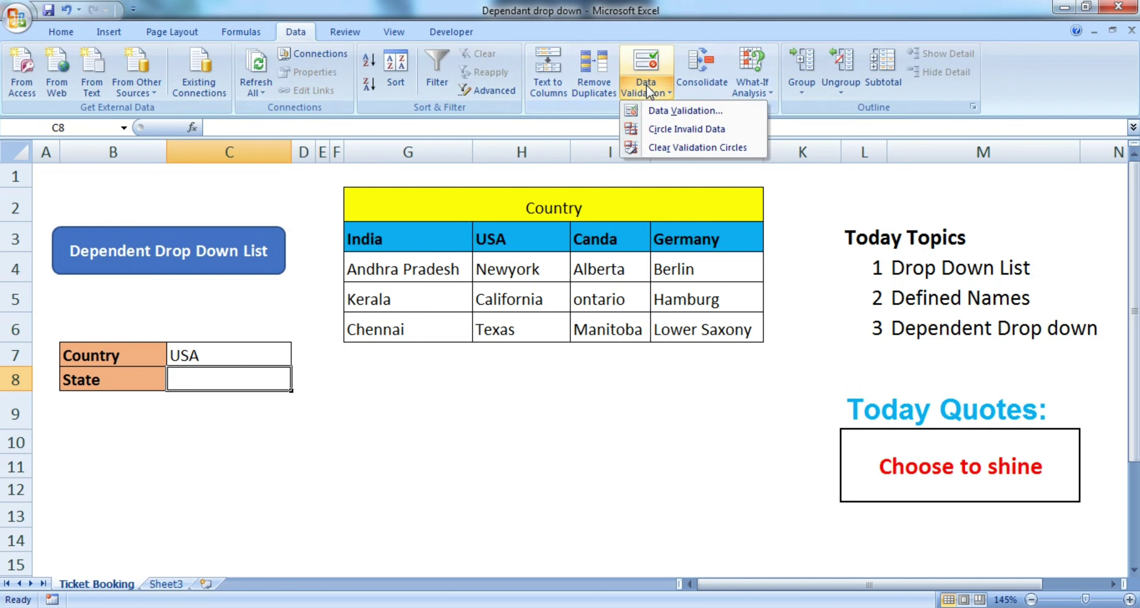
left_click(658, 108)
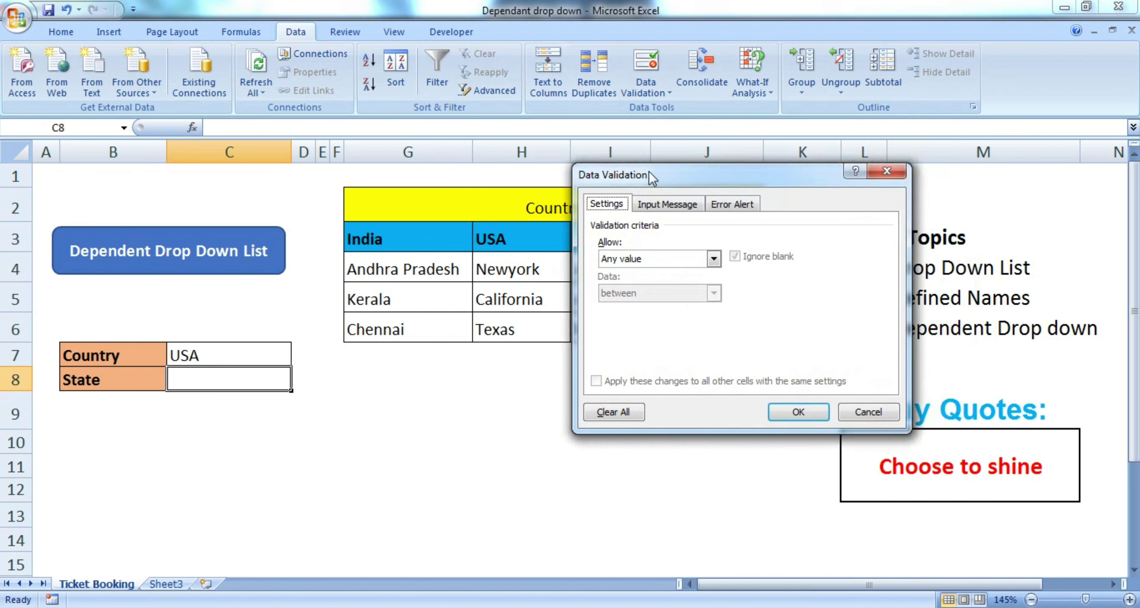
left_click_drag(748, 131, 627, 173)
left_click(589, 265)
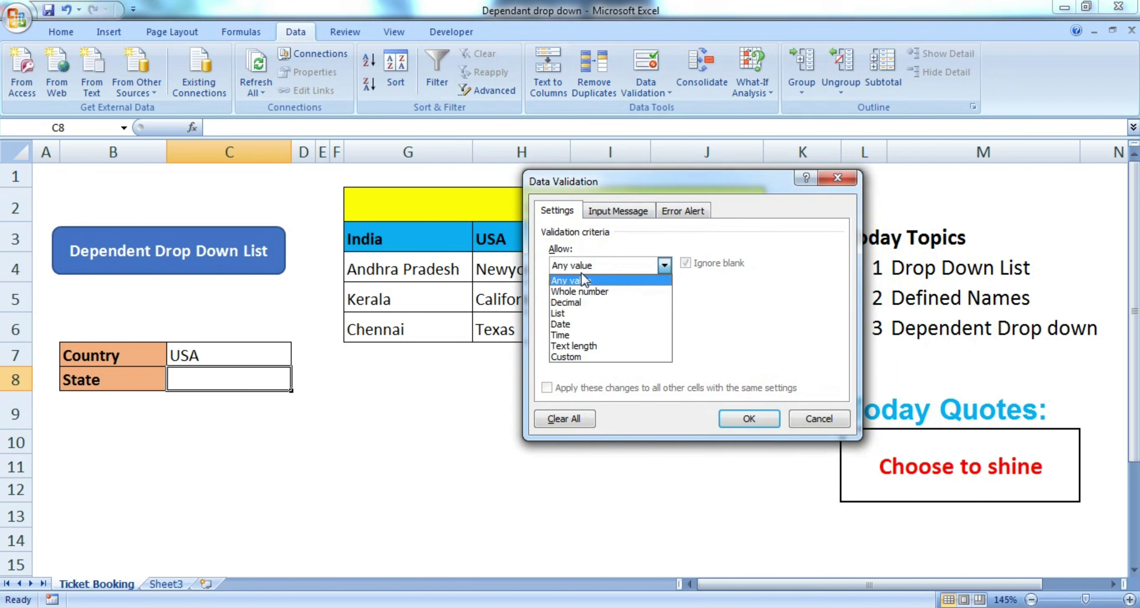
left_click(562, 312)
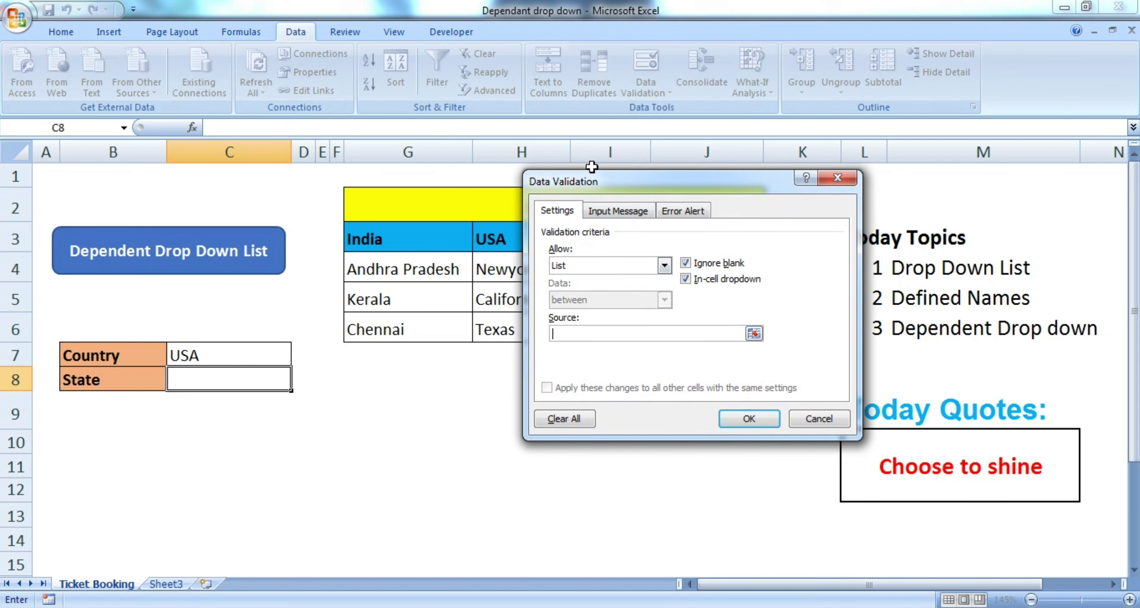
left_click_drag(589, 179, 729, 140)
type("=indirect(c7)")
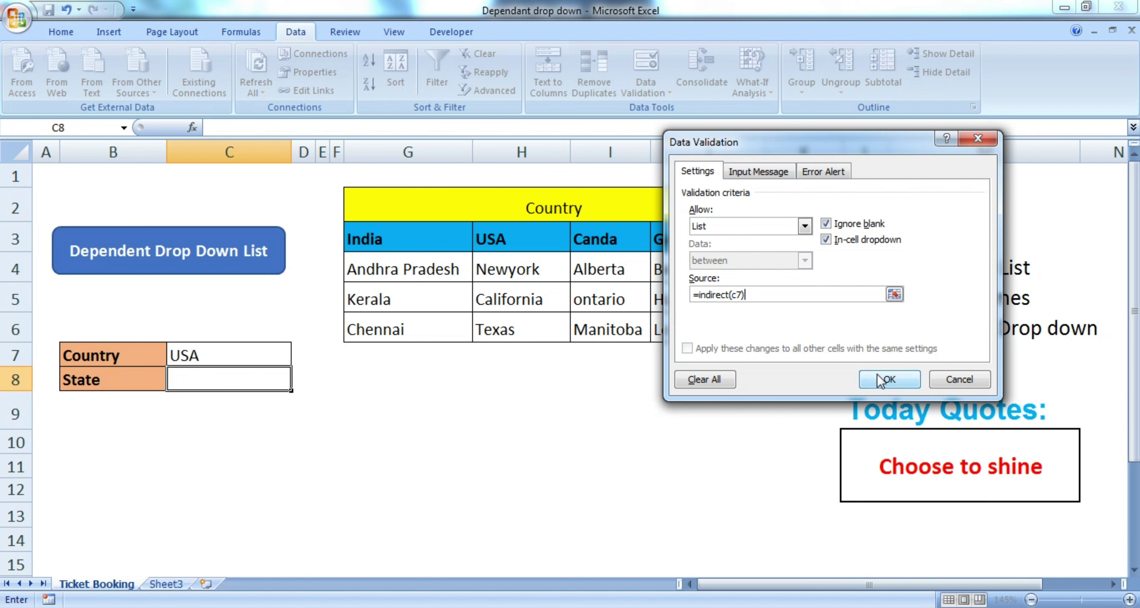
left_click(889, 379)
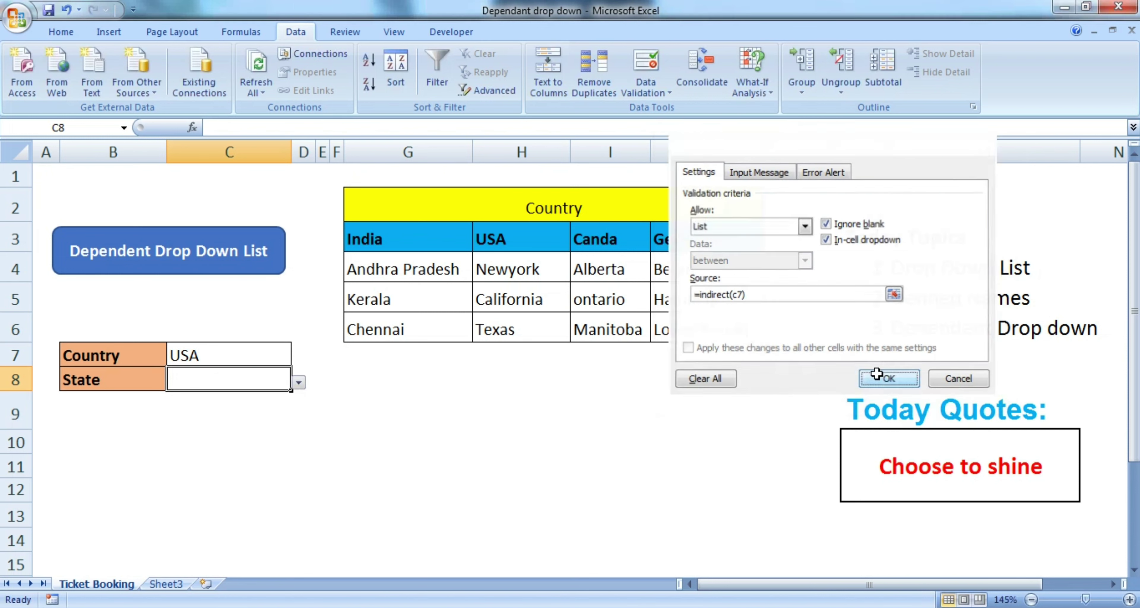
- Check that C8's drop-down lists USA's states
left_click(259, 351)
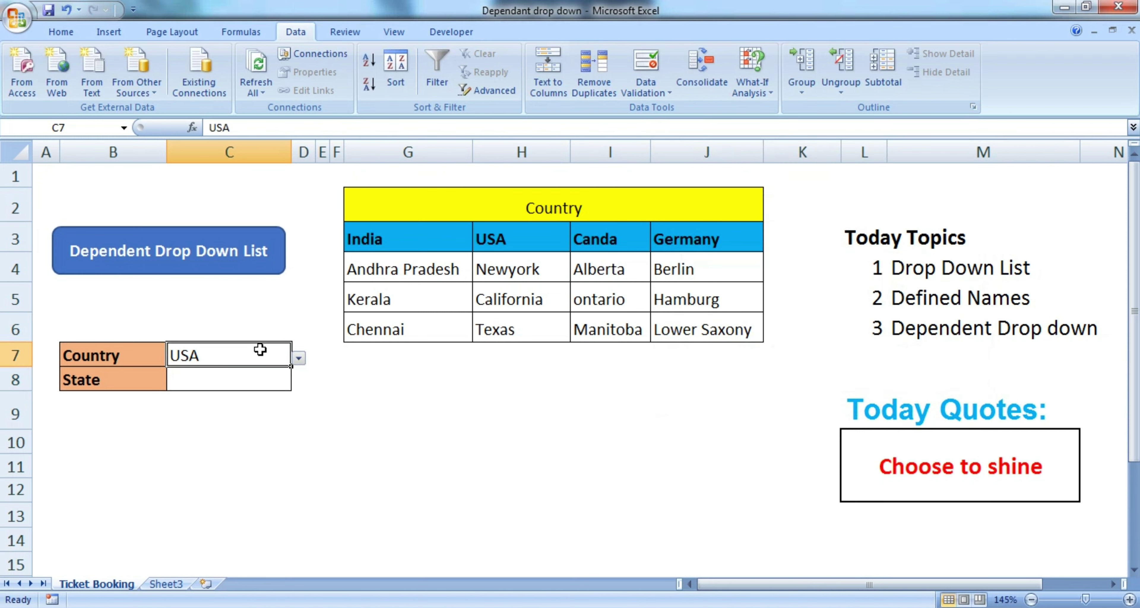
left_click(197, 379)
left_click(298, 382)
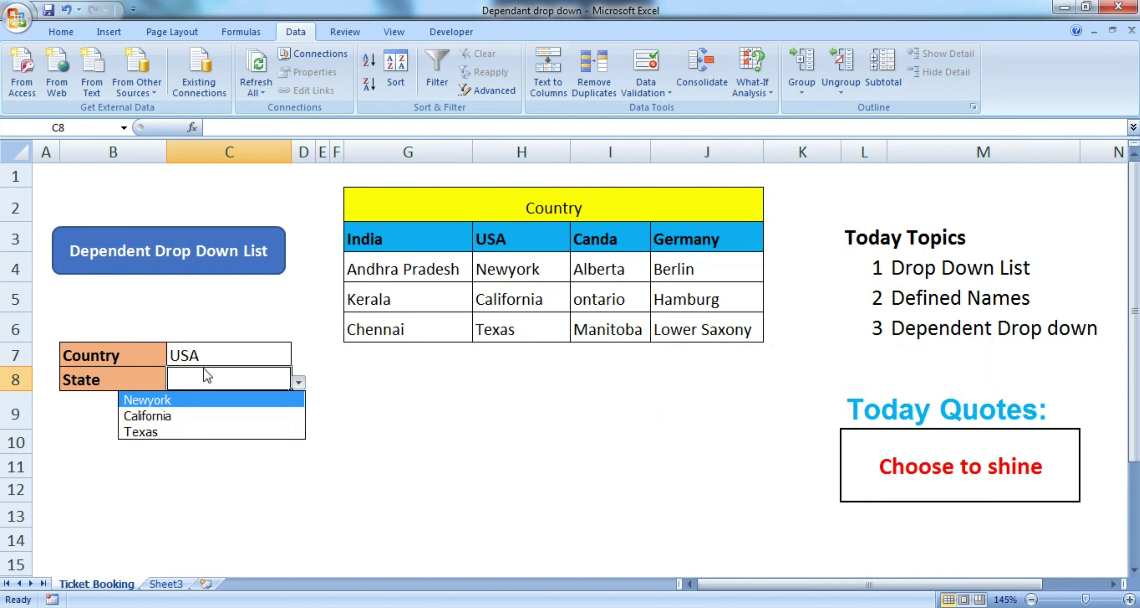
key("Escape")
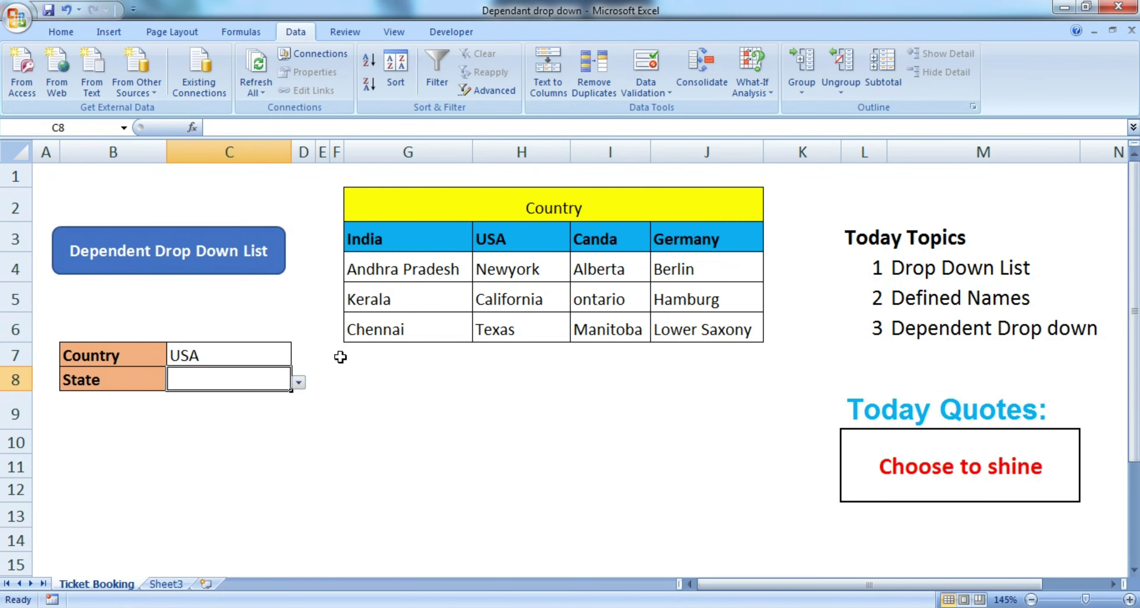
- Switch C7 to India and confirm C8 now offers India's three states from G4:G6
left_click(266, 354)
left_click(304, 358)
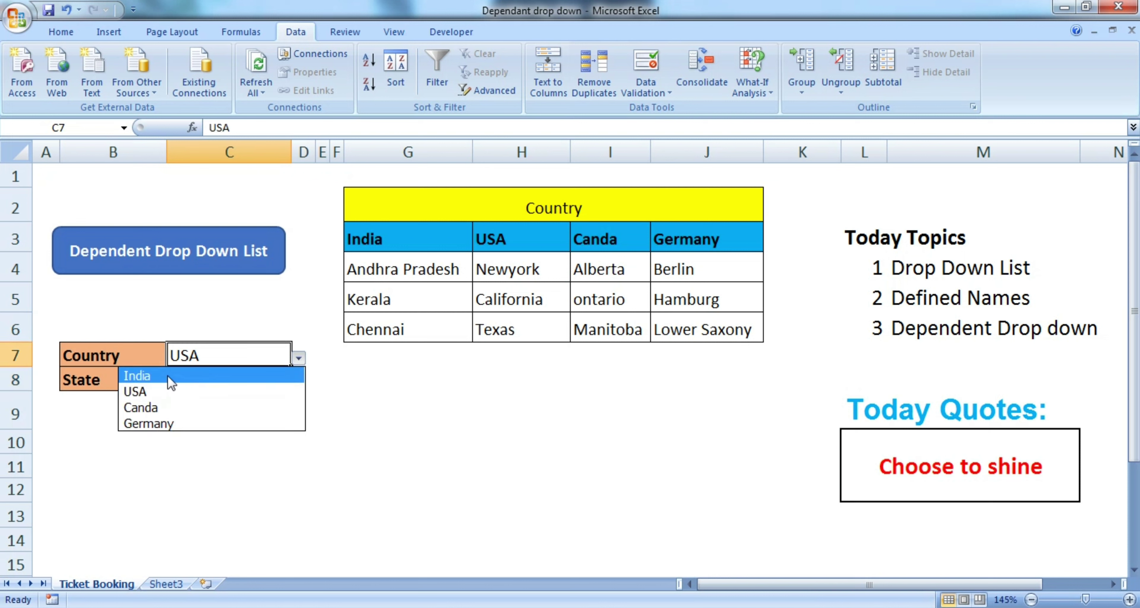
left_click(199, 375)
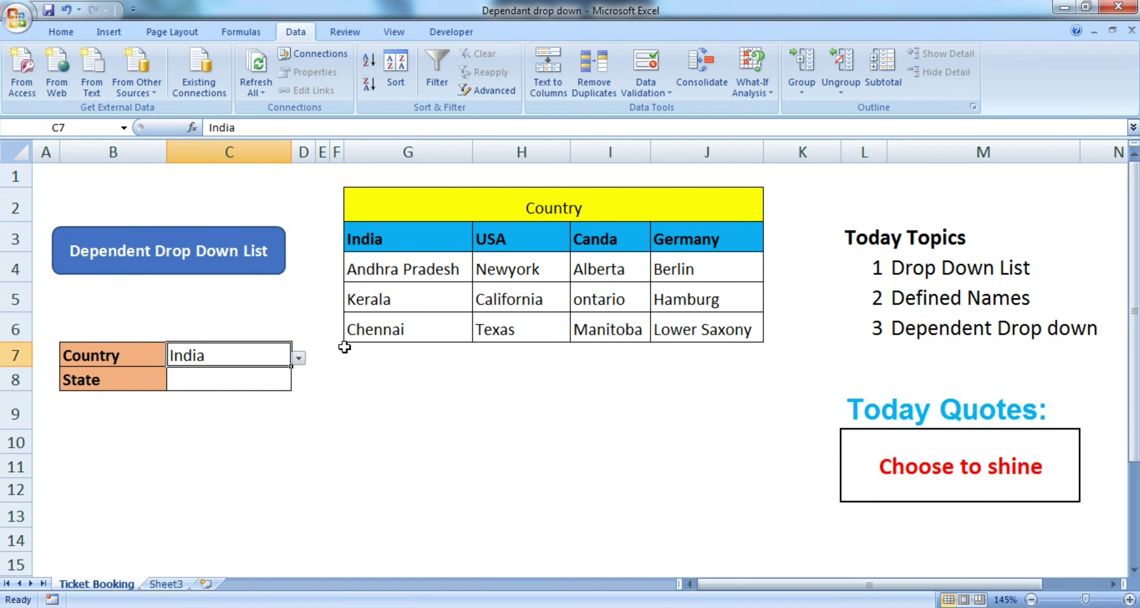
left_click_drag(398, 267, 399, 323)
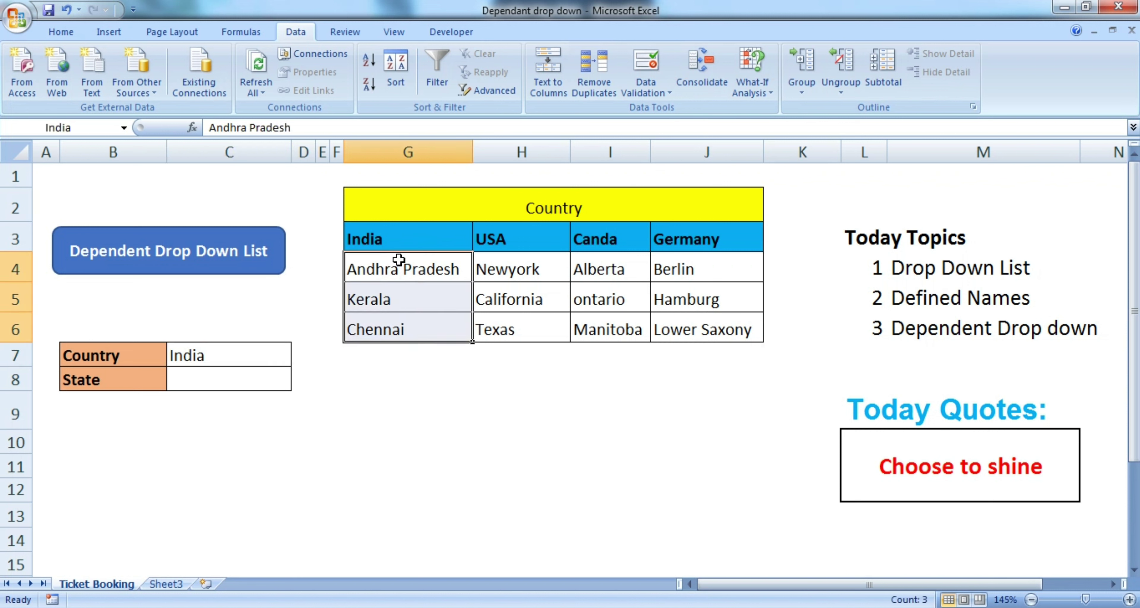
left_click_drag(393, 268, 397, 330)
left_click_drag(372, 268, 394, 329)
left_click(220, 374)
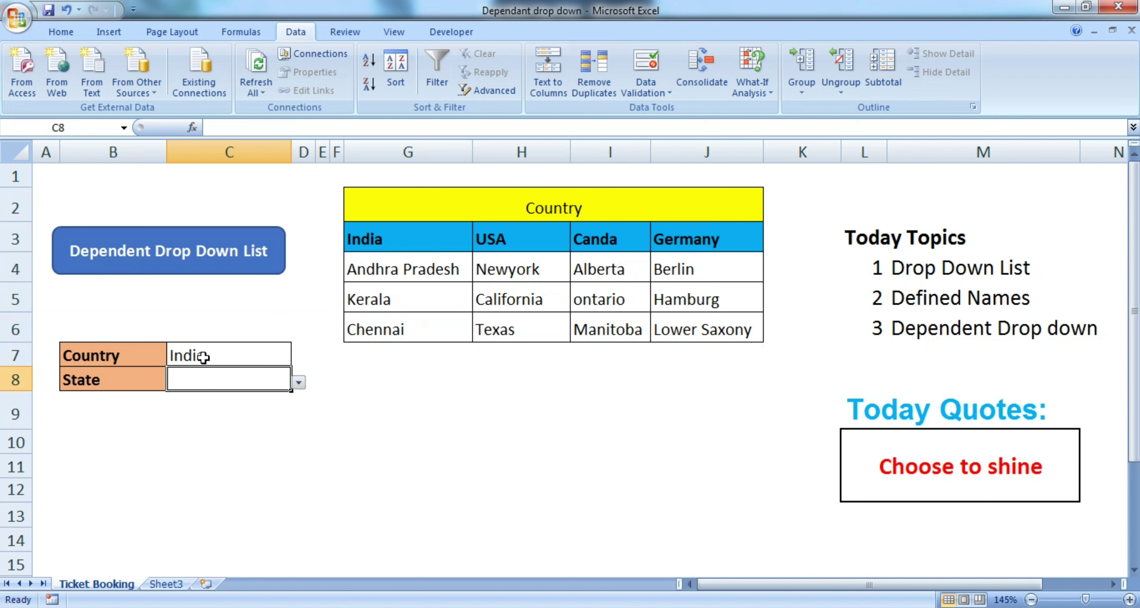
left_click(298, 382)
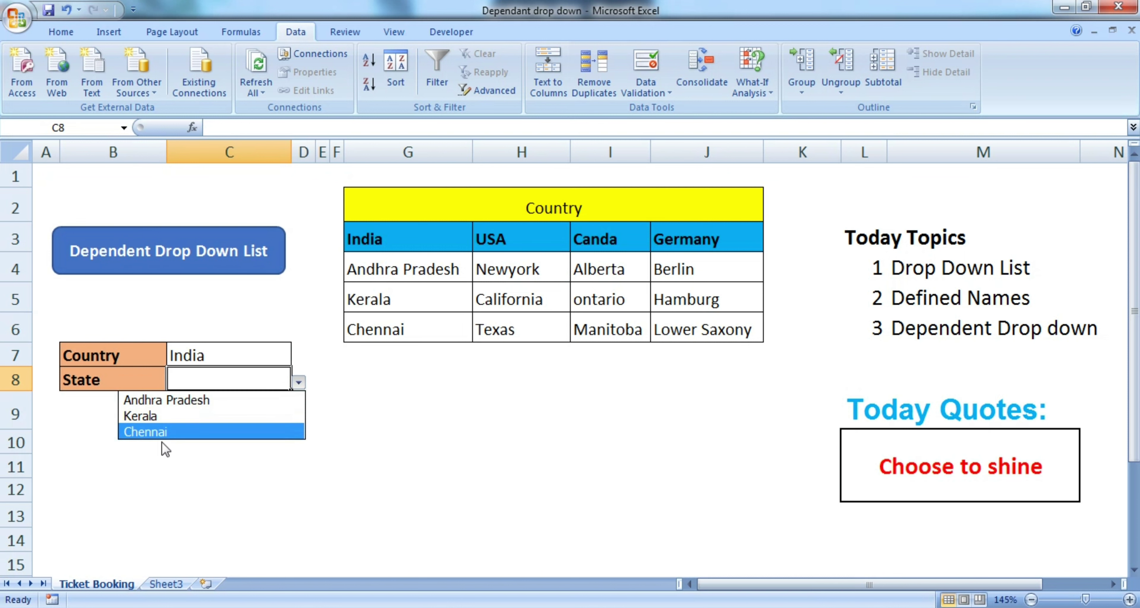
key("Escape")
- Switch C7 to Germany and confirm C8 lists Germany's states
left_click(282, 345)
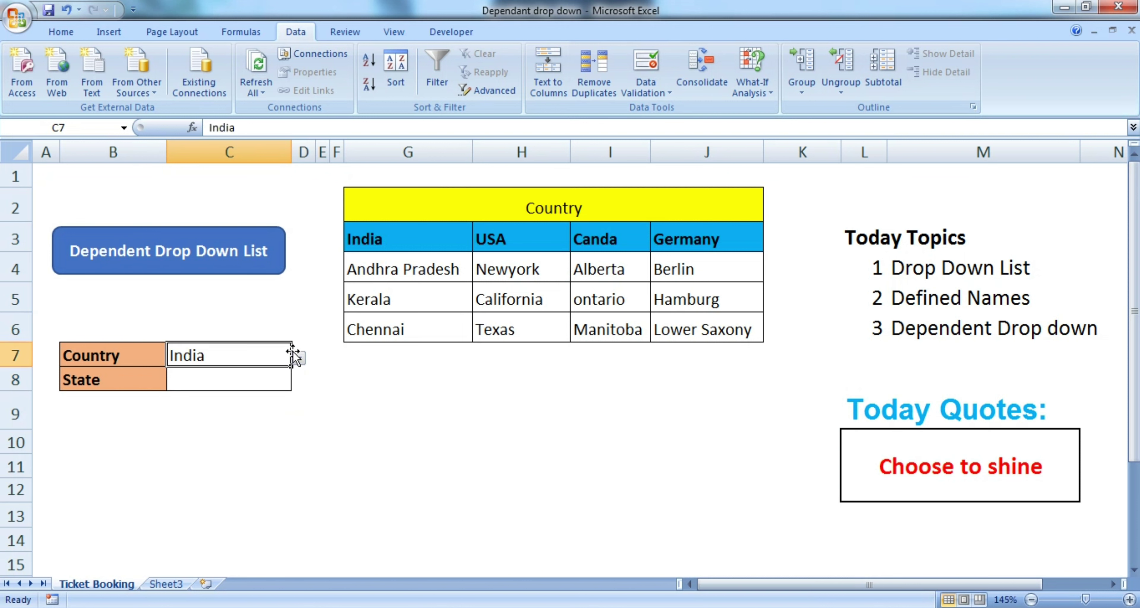
left_click(298, 357)
left_click(148, 424)
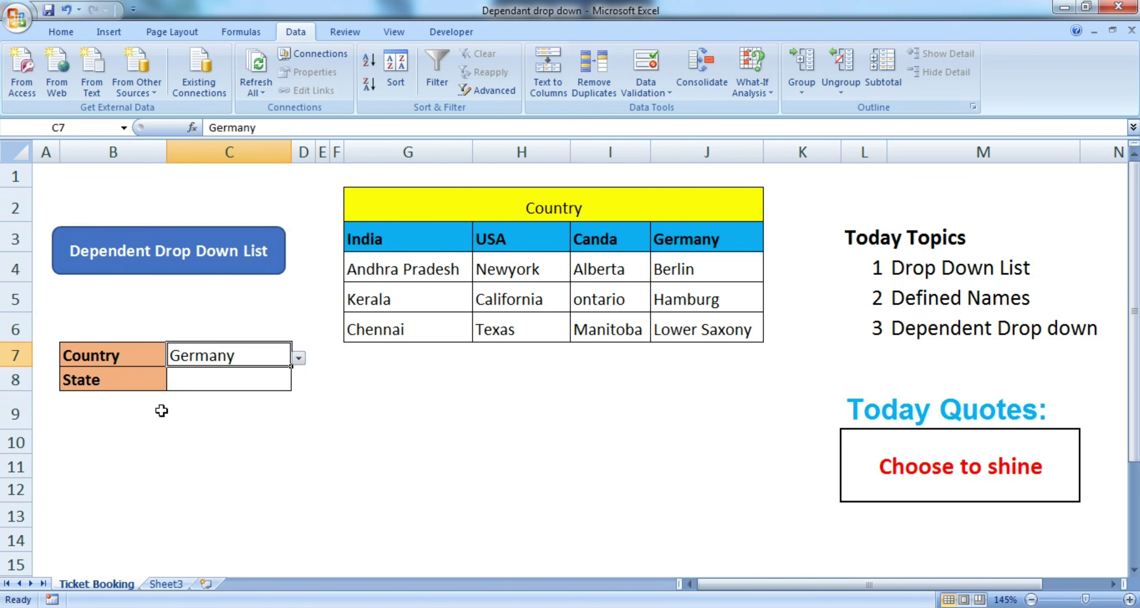
left_click(217, 381)
left_click(298, 382)
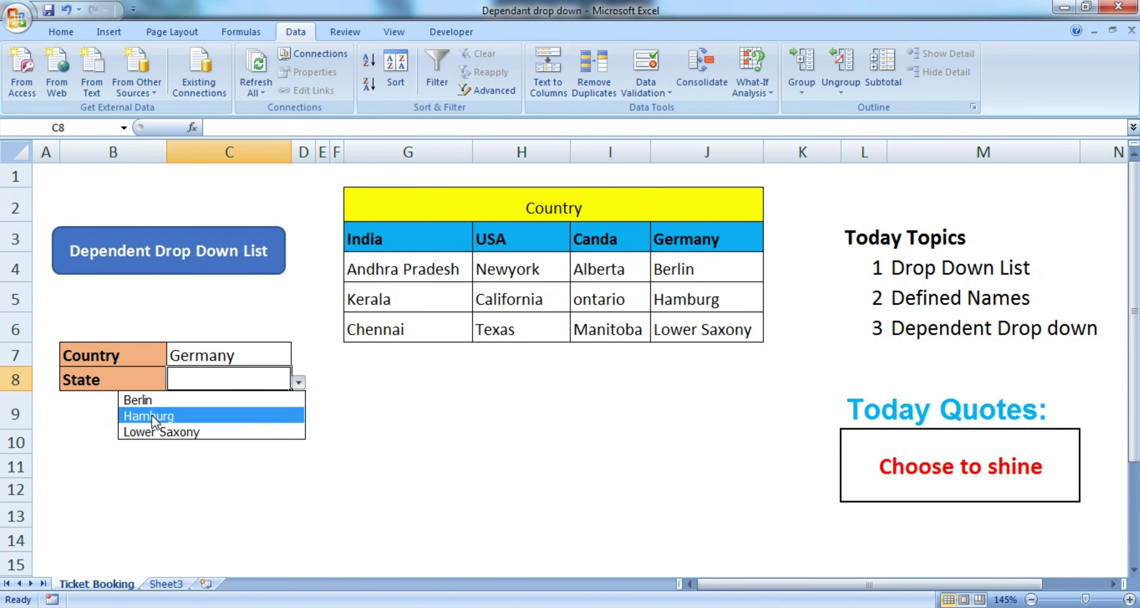
key("Escape")
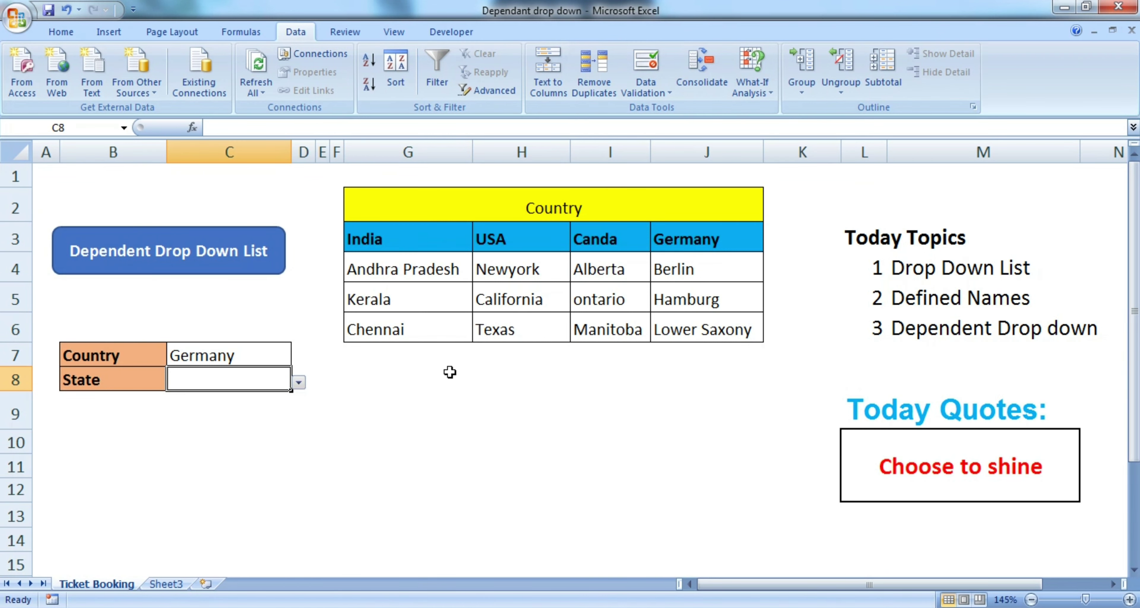